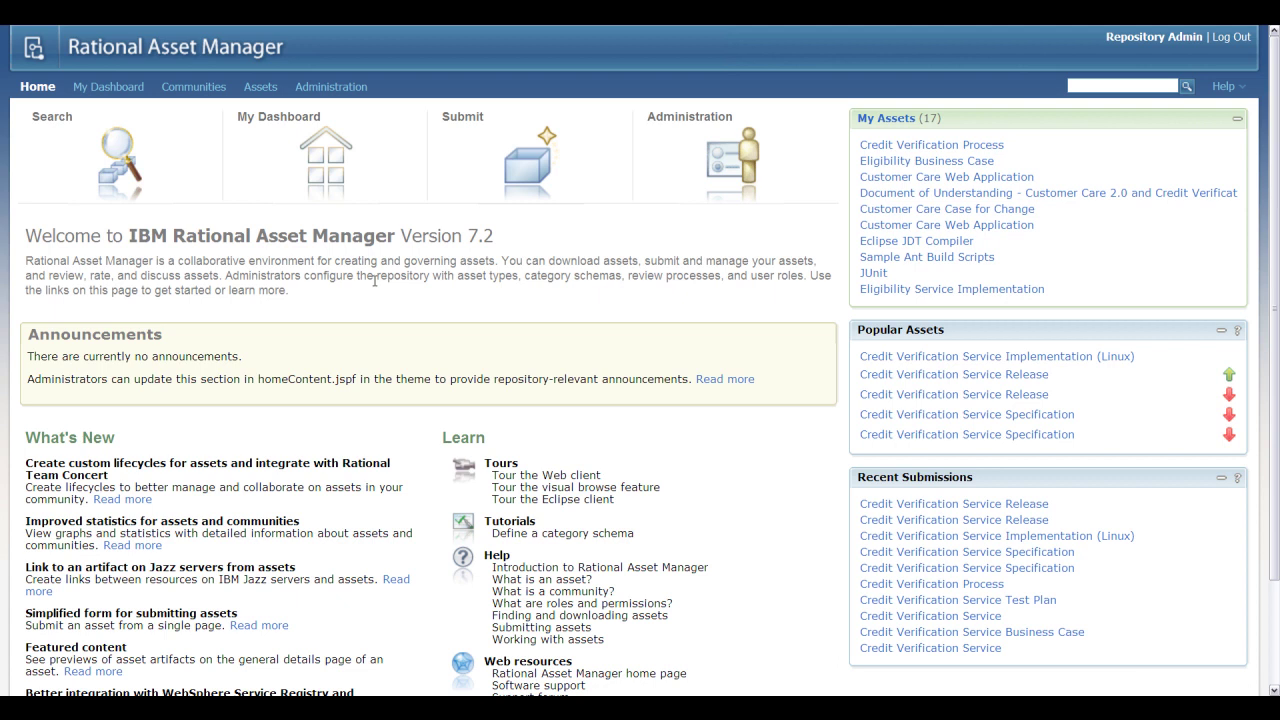
# Open SOA Model library 7.2.0.2 from Administration > Libraries and review its asset types and attributes
pyautogui.click(701, 156)
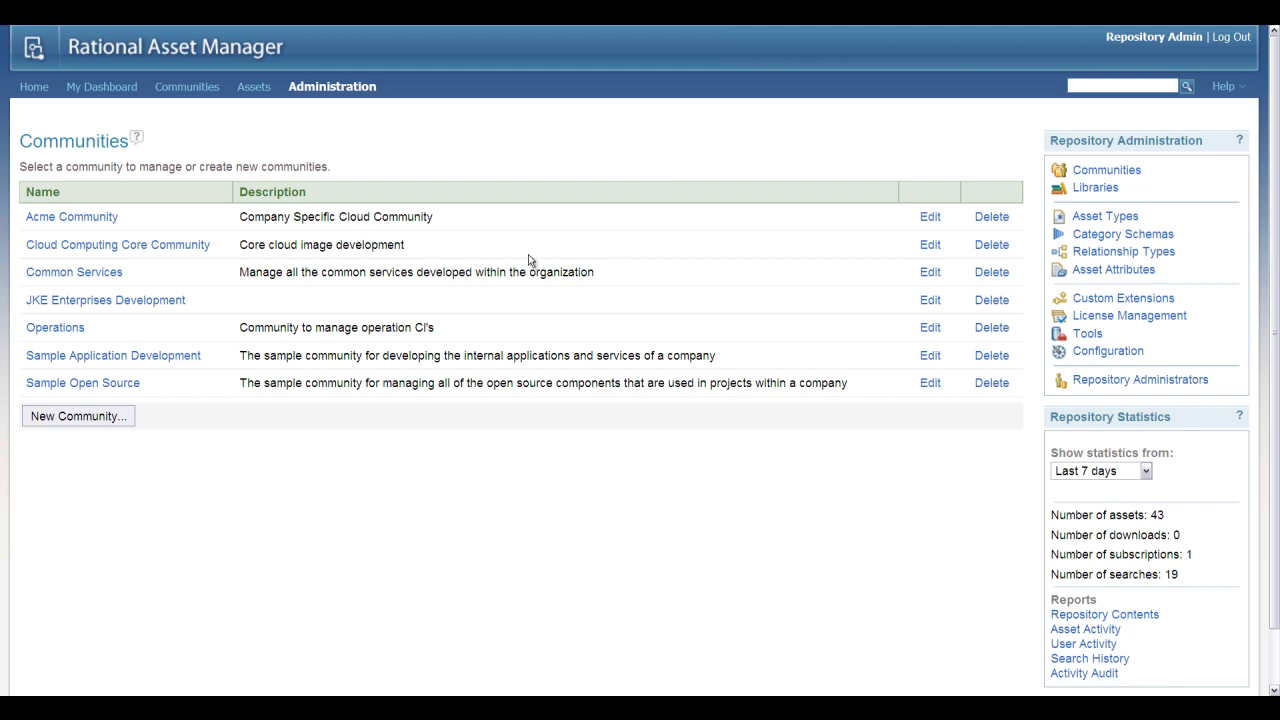
pyautogui.click(1090, 190)
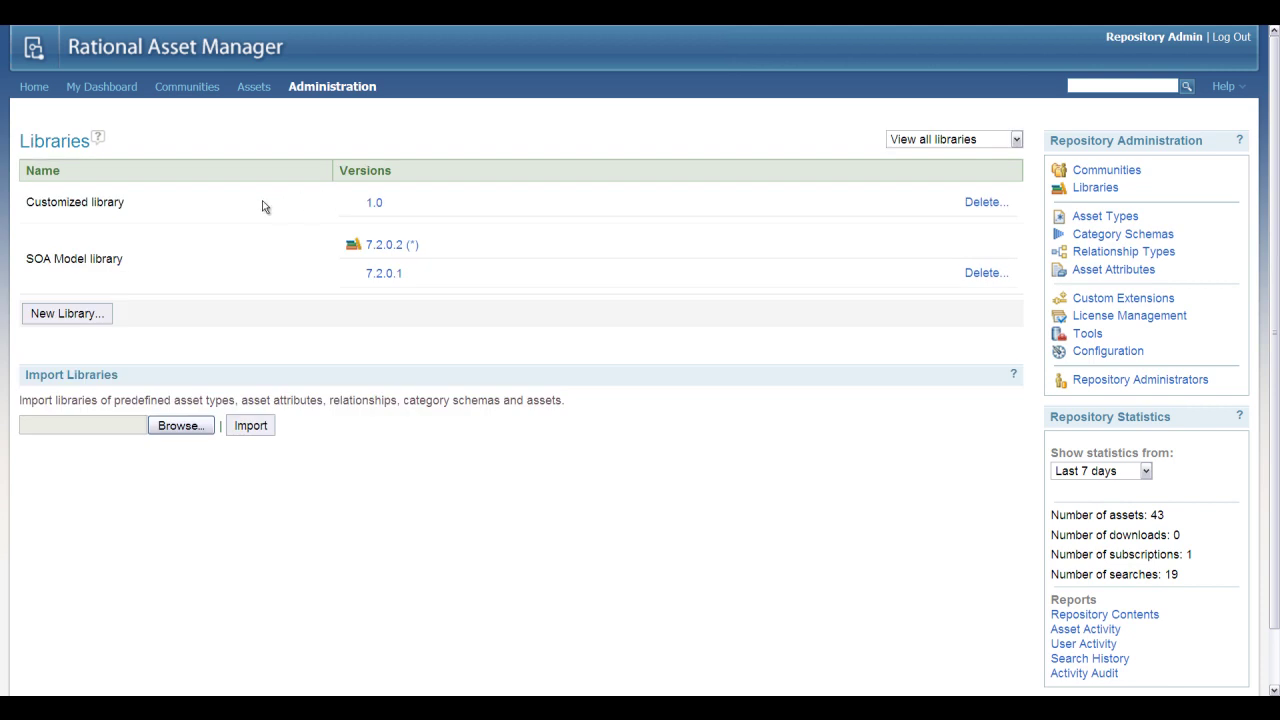
pyautogui.click(393, 248)
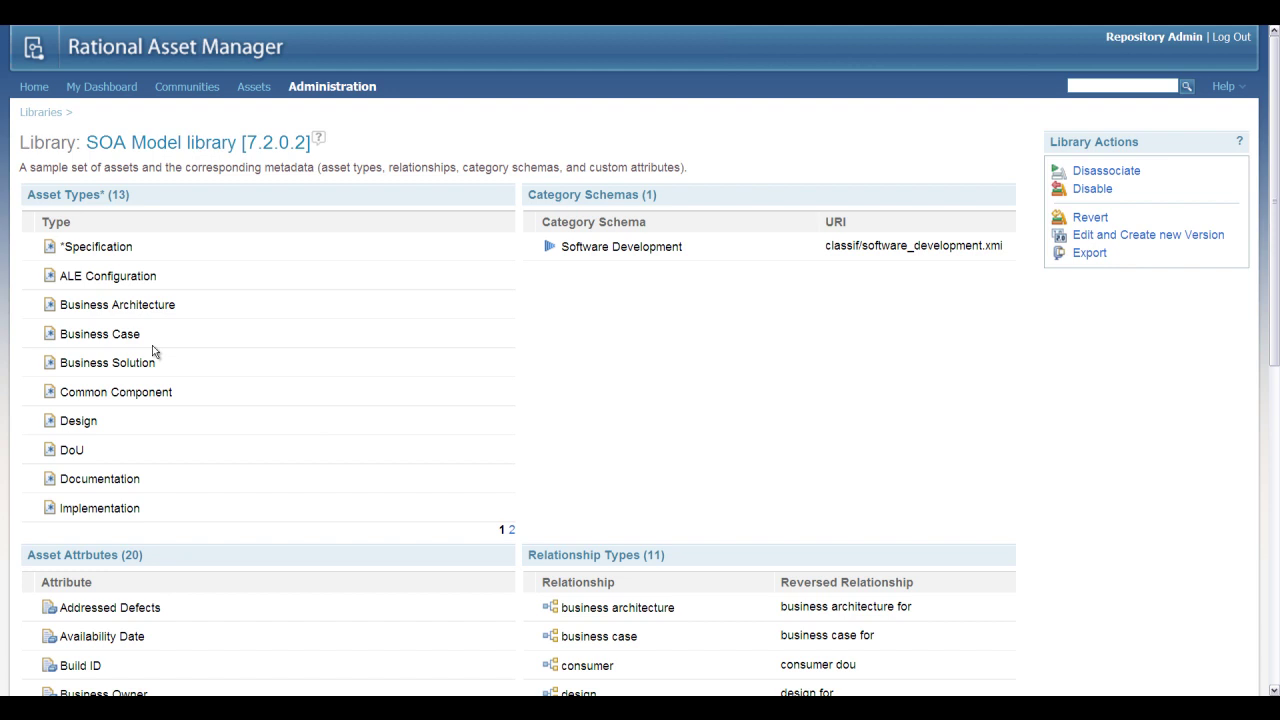
pyautogui.scroll(-2, 598, 418)
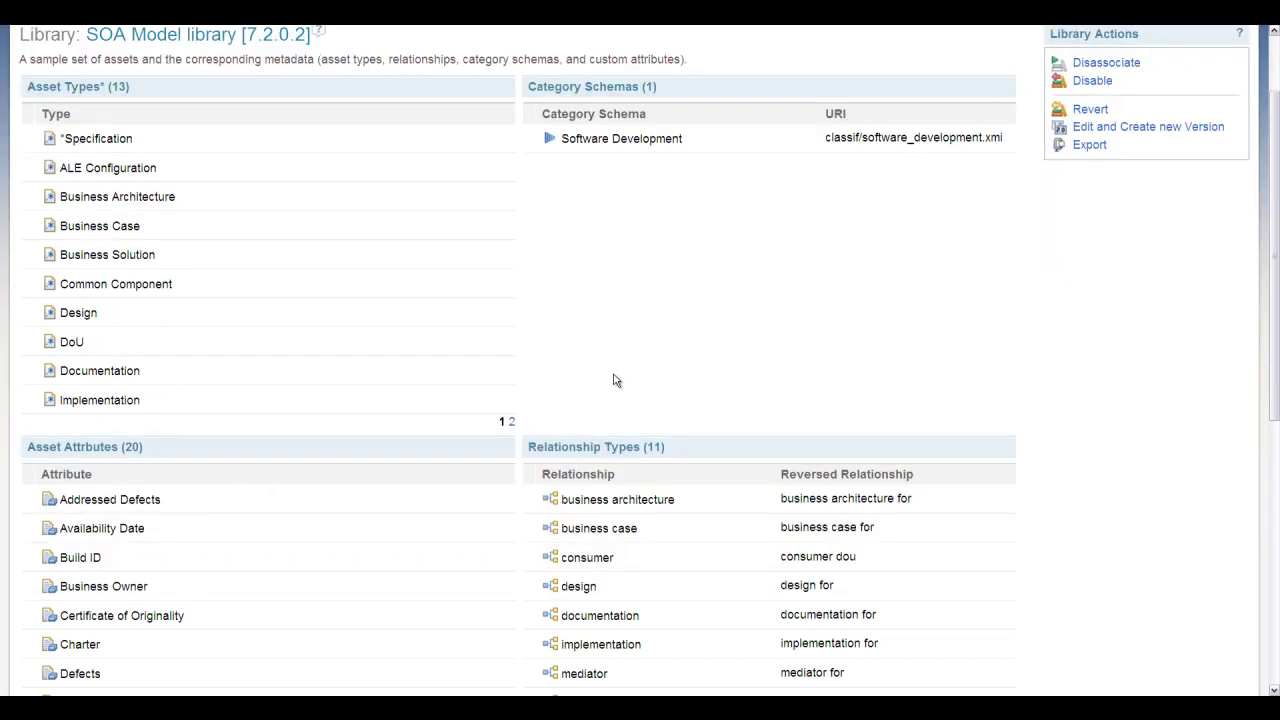
pyautogui.scroll(2, 612, 375)
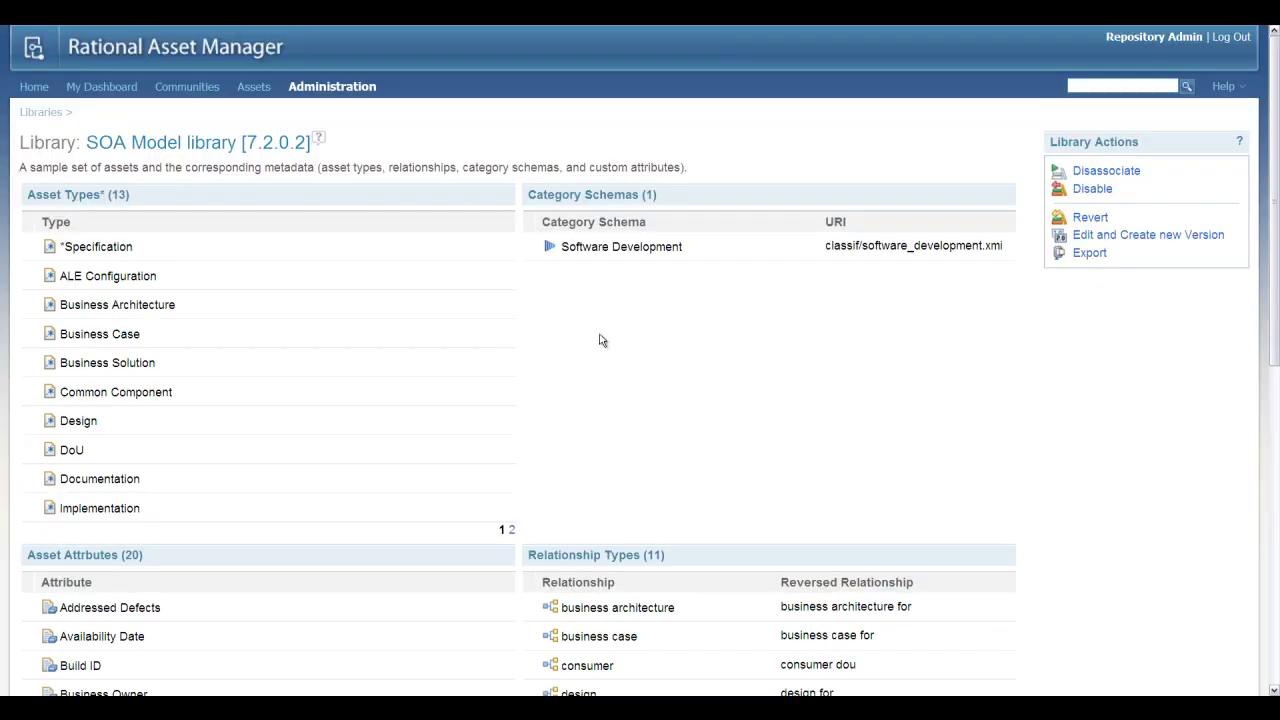
# Show the Common Services community's Lifecycles tab with the six-stage SOA Lifecycle
pyautogui.click(257, 94)
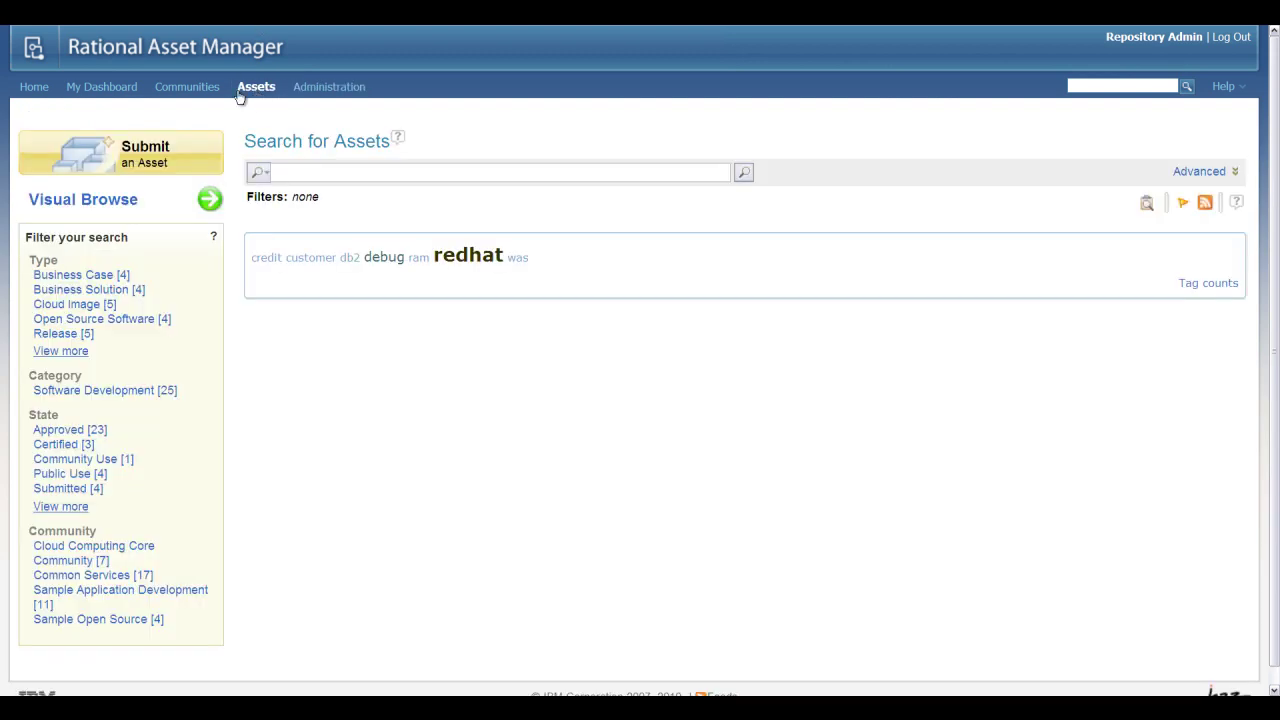
pyautogui.click(309, 87)
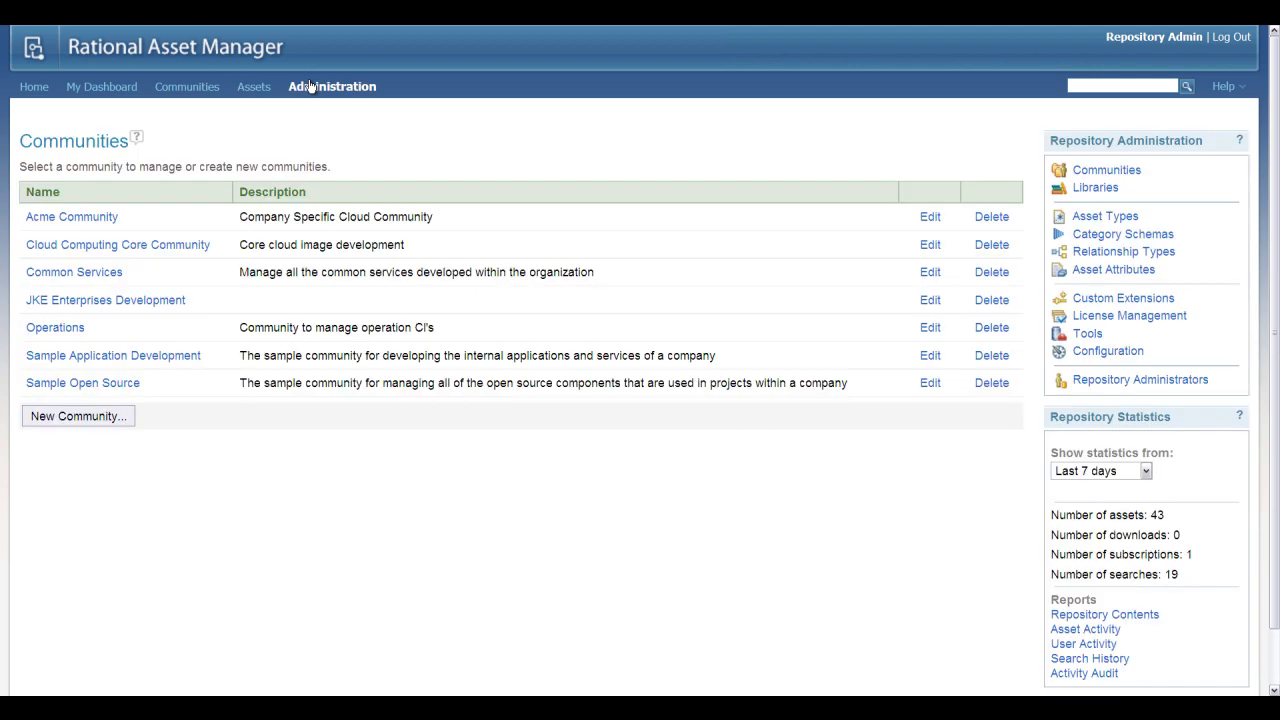
pyautogui.click(87, 276)
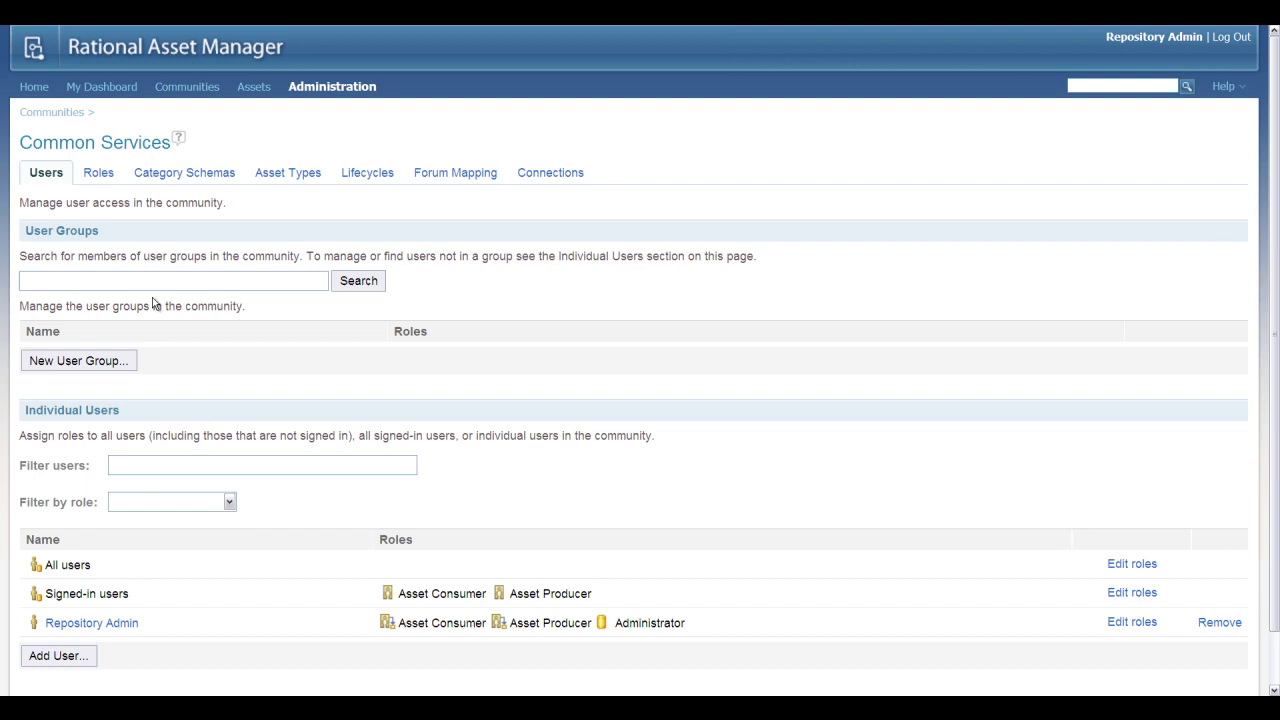
pyautogui.click(370, 174)
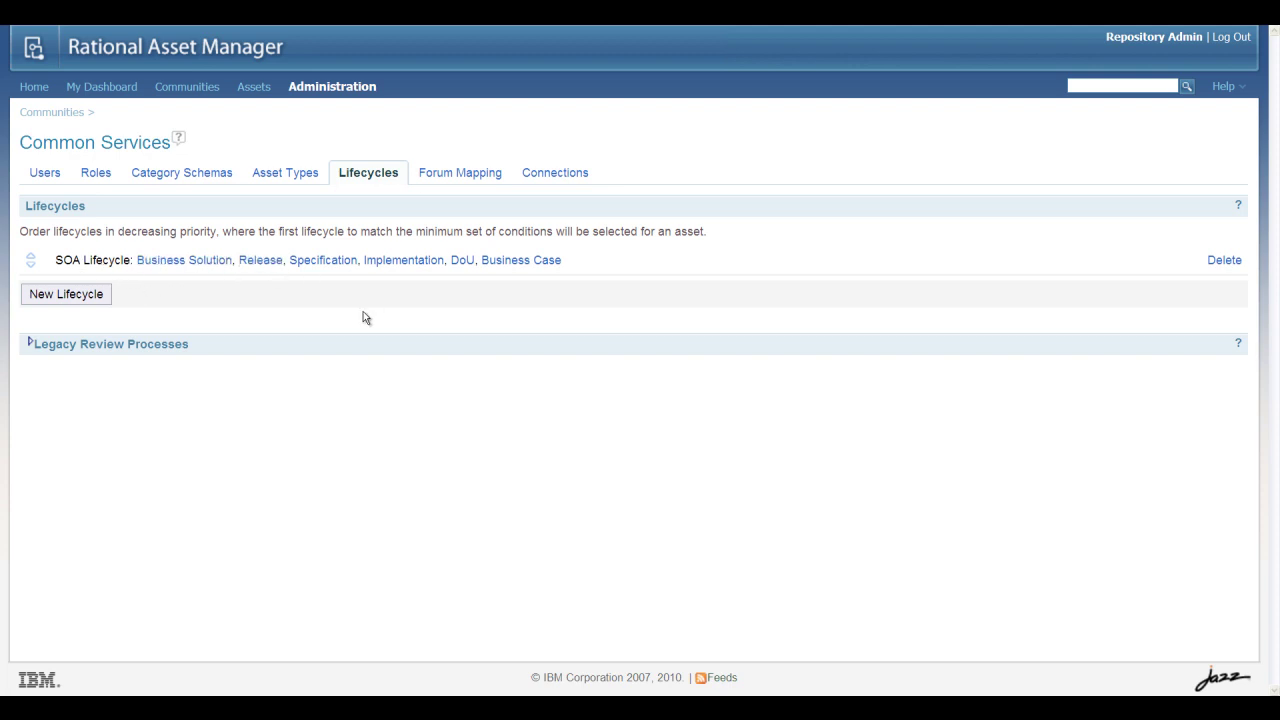
# Open the Specification lifecycle and inspect the Identified and Scoped state settings
pyautogui.click(323, 262)
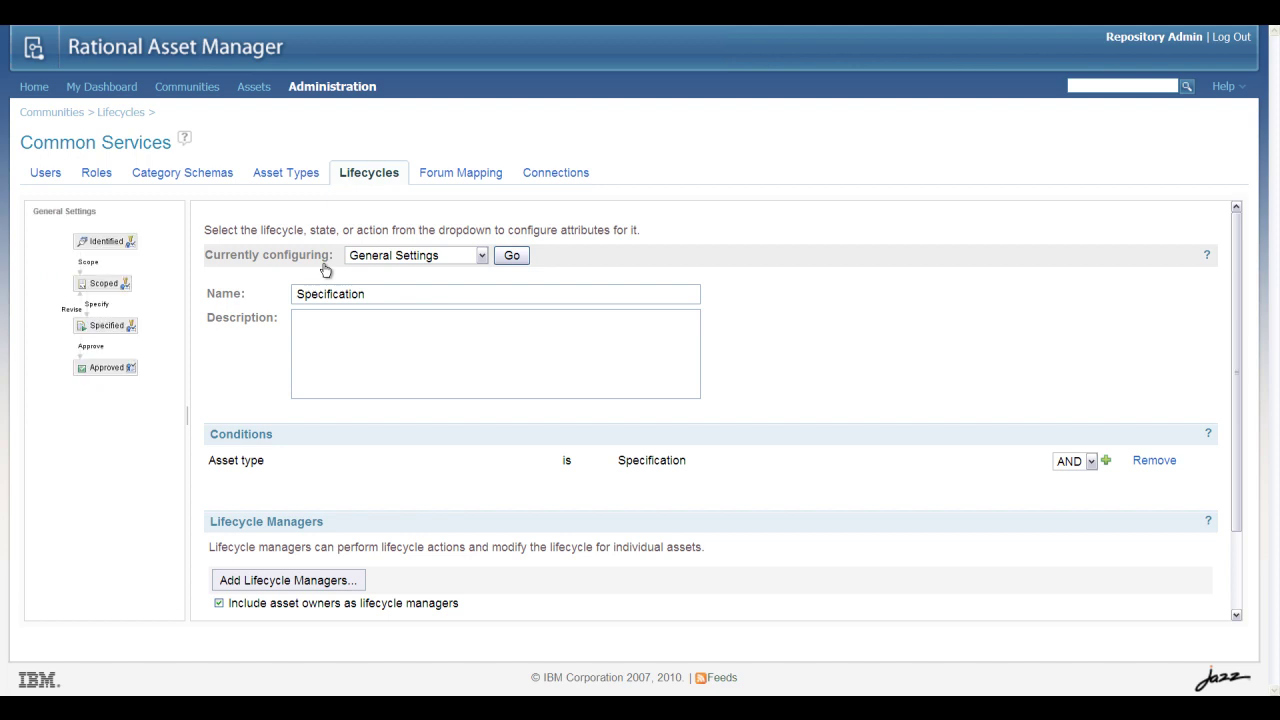
pyautogui.click(104, 244)
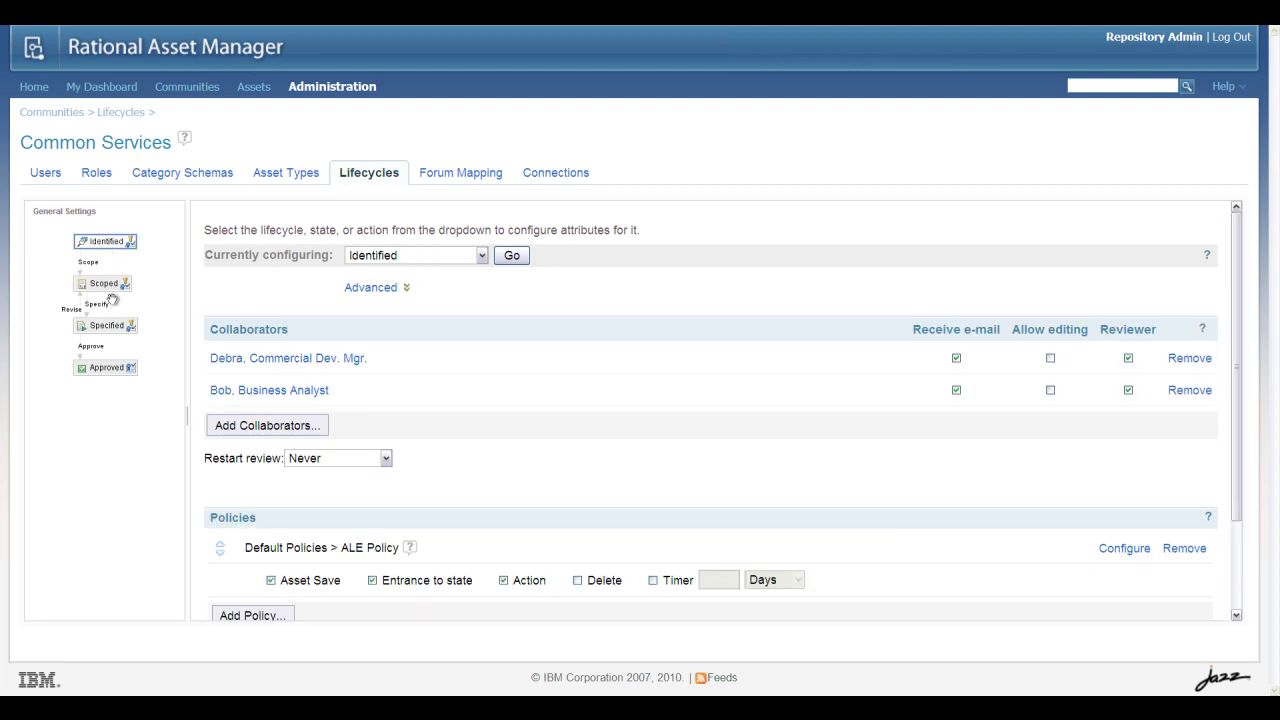
pyautogui.click(104, 284)
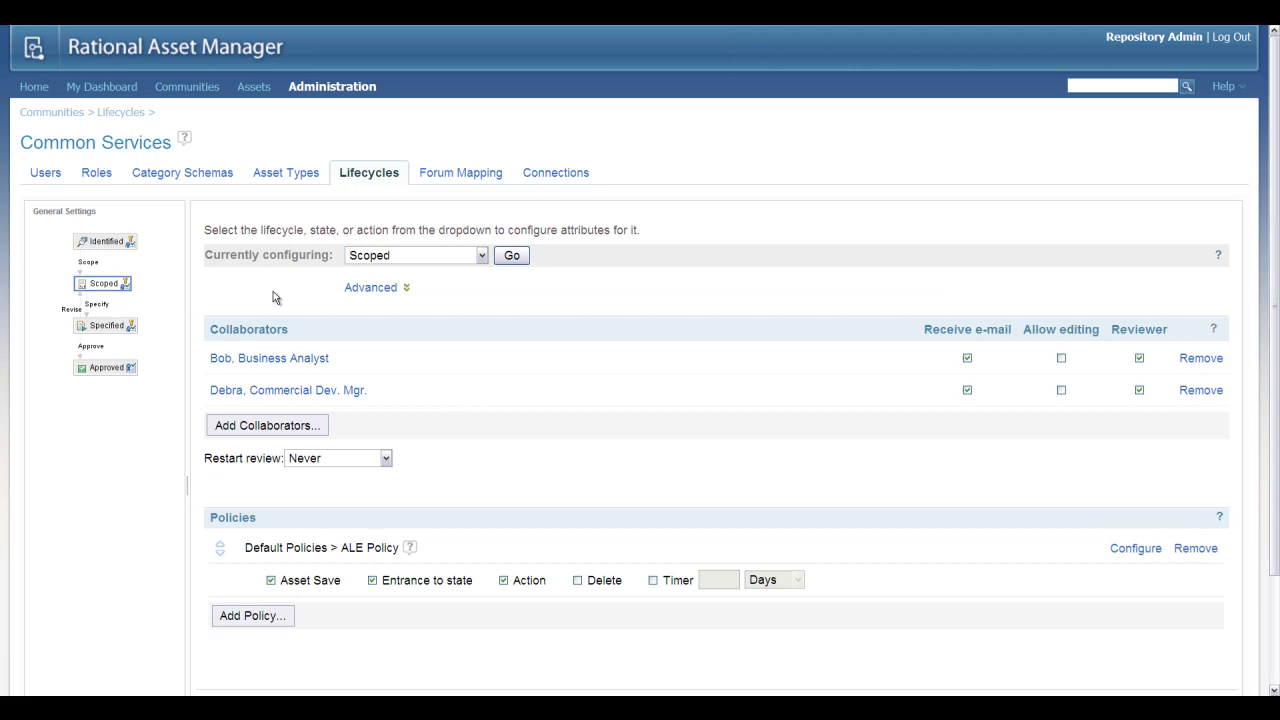
pyautogui.scroll(-2, 273, 291)
pyautogui.scroll(2, 273, 291)
pyautogui.scroll(-2, 512, 368)
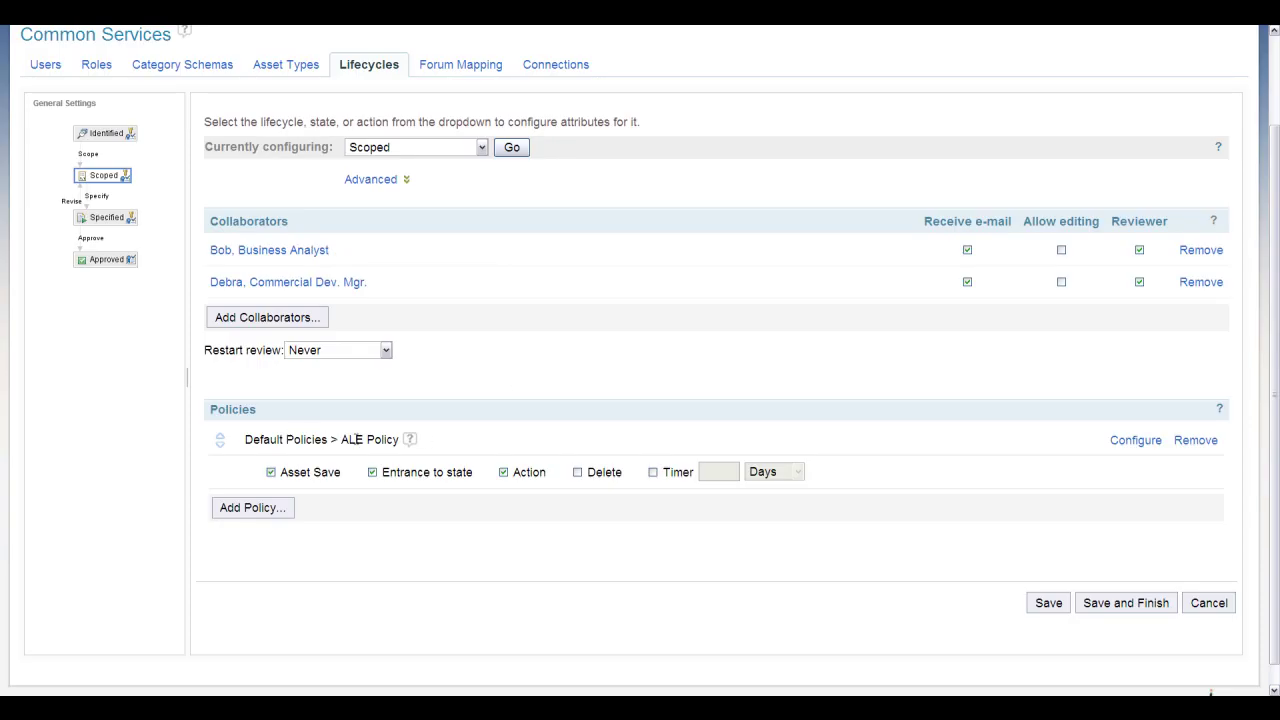
# Point out the ALE Policy, then review Specify → Specified conditions: manual action, ALE approval, 2 reviewer approvals
pyautogui.doubleClick(344, 439)
pyautogui.click(377, 439)
pyautogui.click(93, 198)
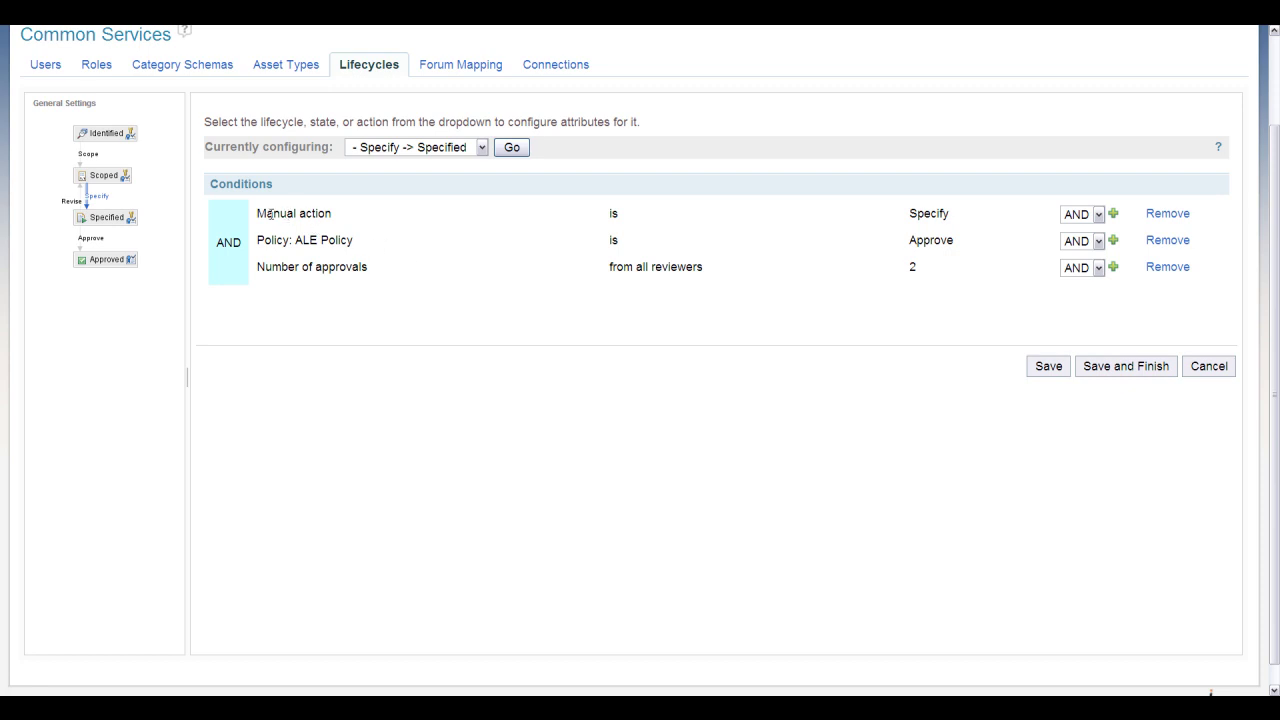
pyautogui.moveTo(257, 213); pyautogui.dragTo(340, 214)
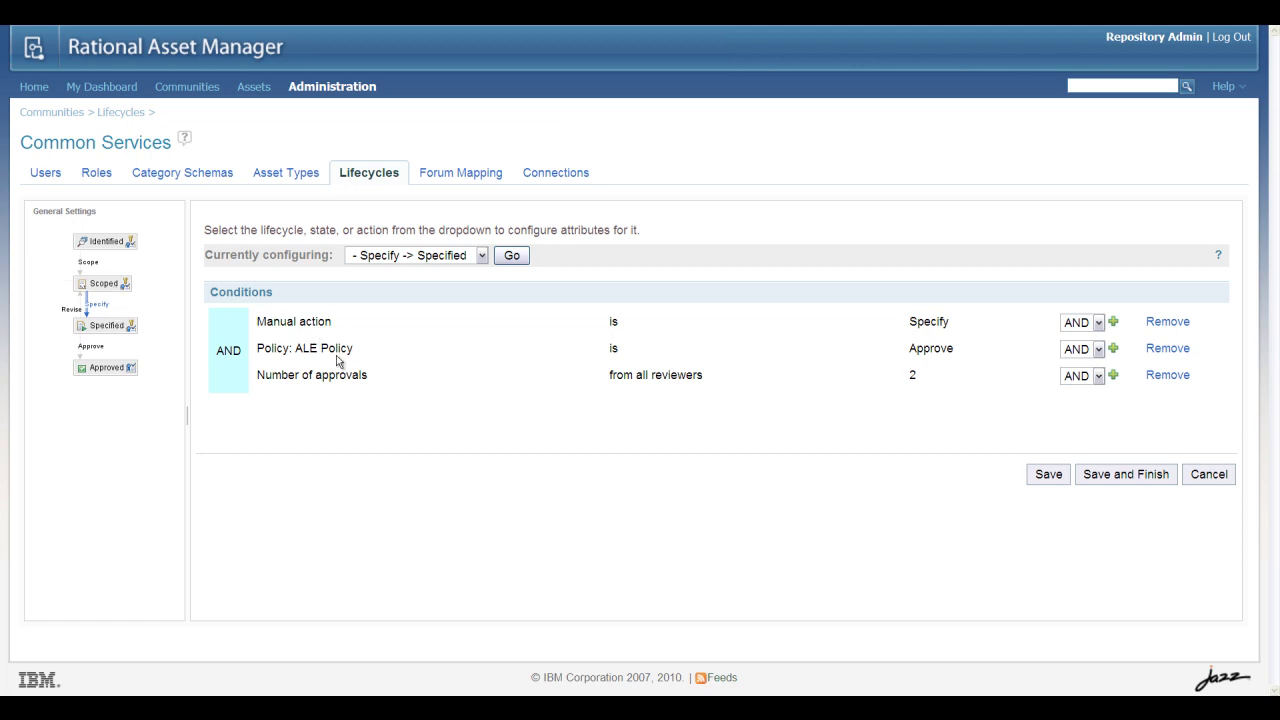
pyautogui.moveTo(256, 348); pyautogui.dragTo(366, 360)
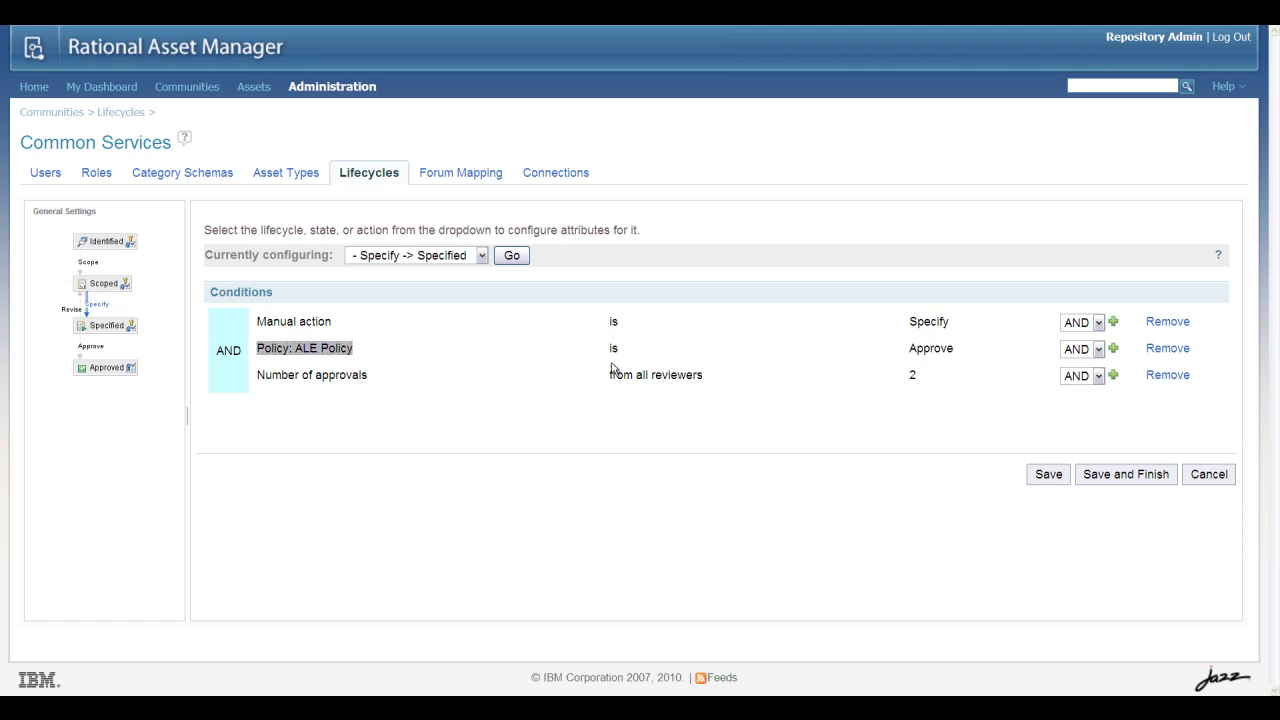
pyautogui.click(656, 355)
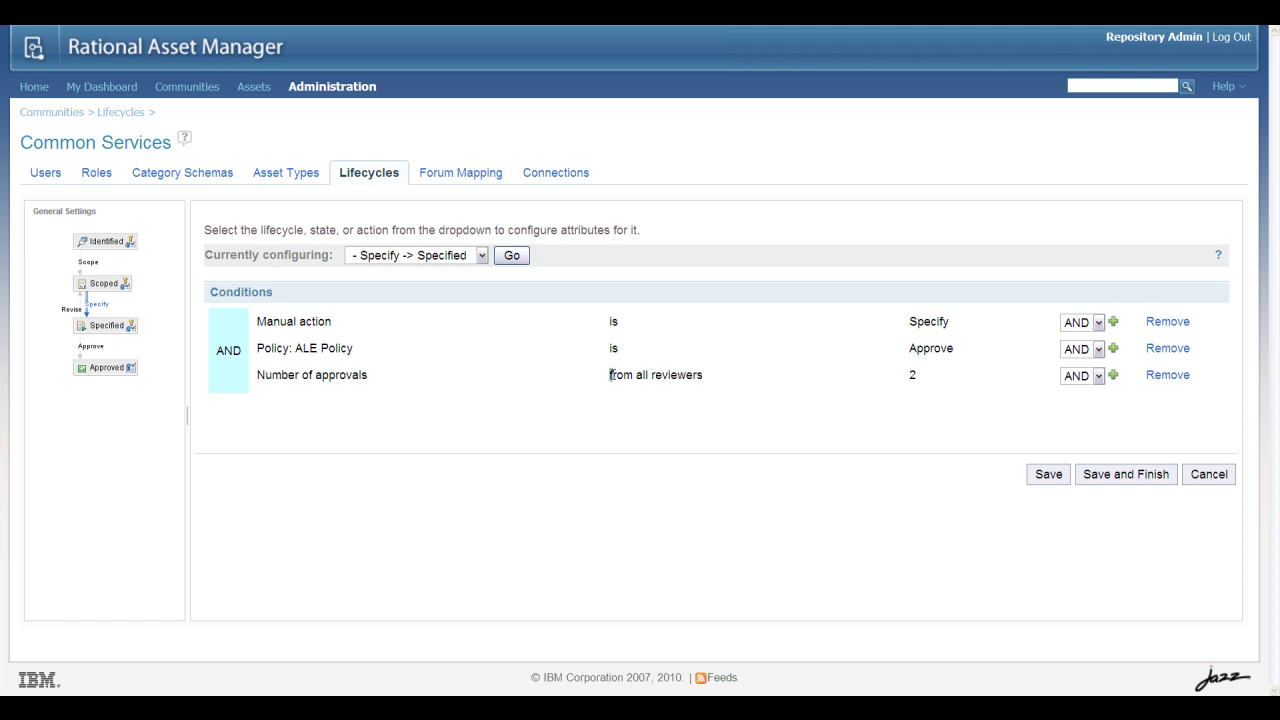
pyautogui.moveTo(610, 375); pyautogui.dragTo(704, 377)
pyautogui.click(706, 384)
pyautogui.click(34, 92)
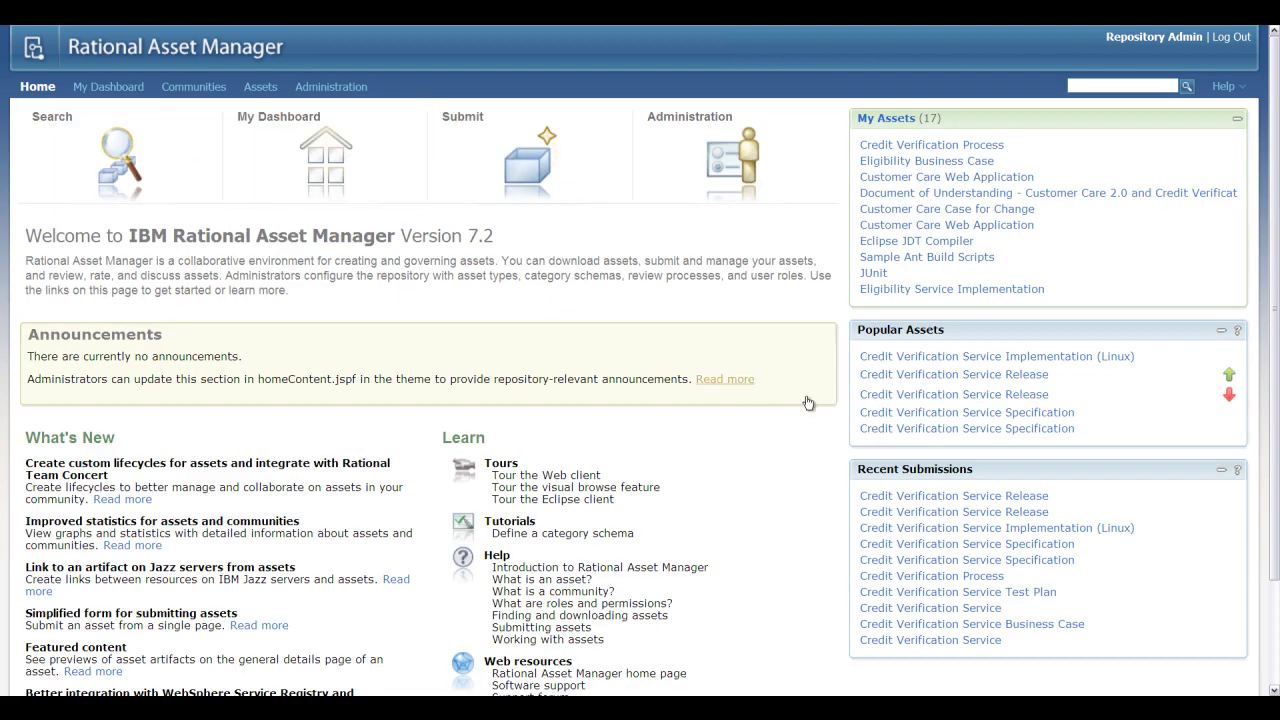
pyautogui.click(974, 437)
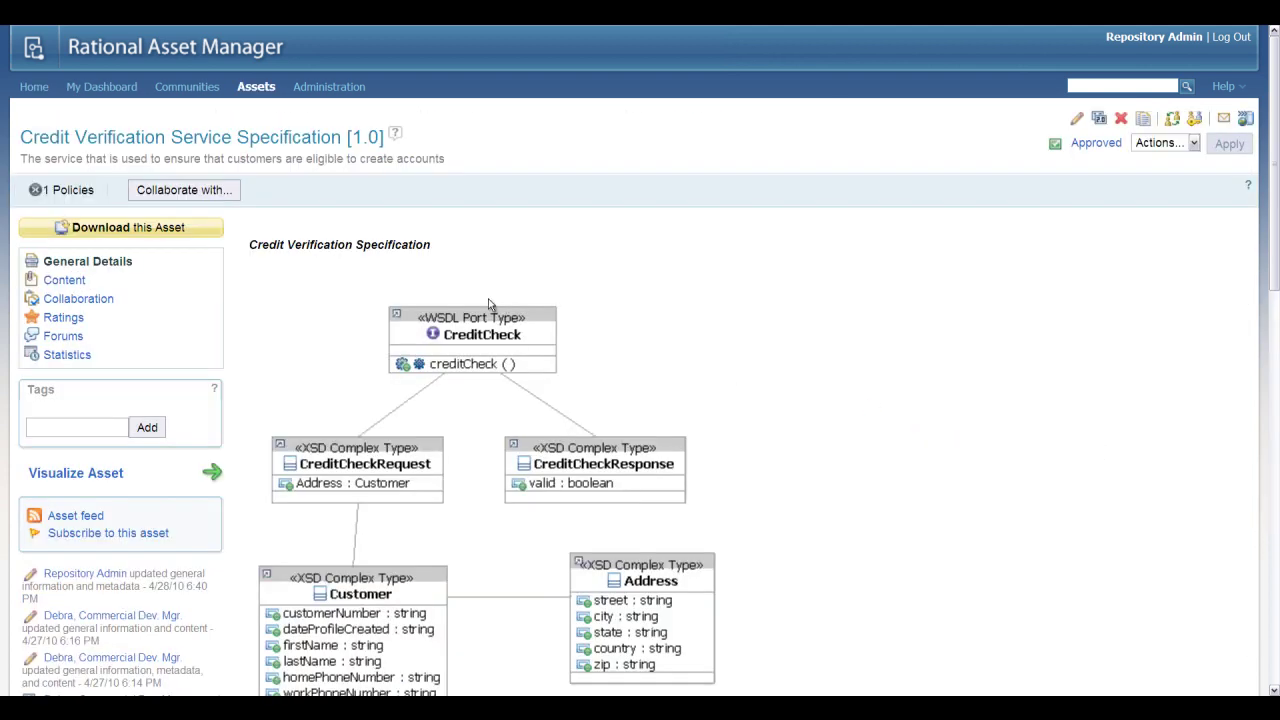
pyautogui.scroll(-3, 620, 298)
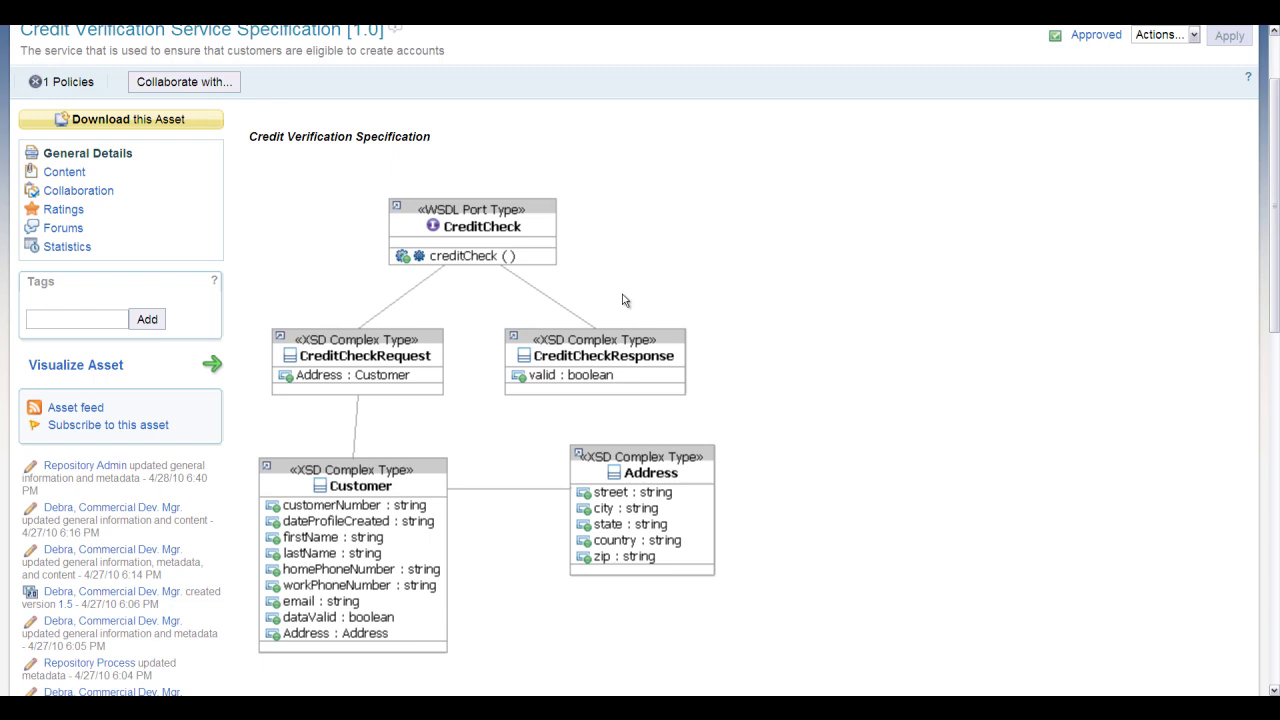
pyautogui.scroll(3, 603, 240)
pyautogui.scroll(-4, 508, 249)
pyautogui.scroll(-8, 505, 249)
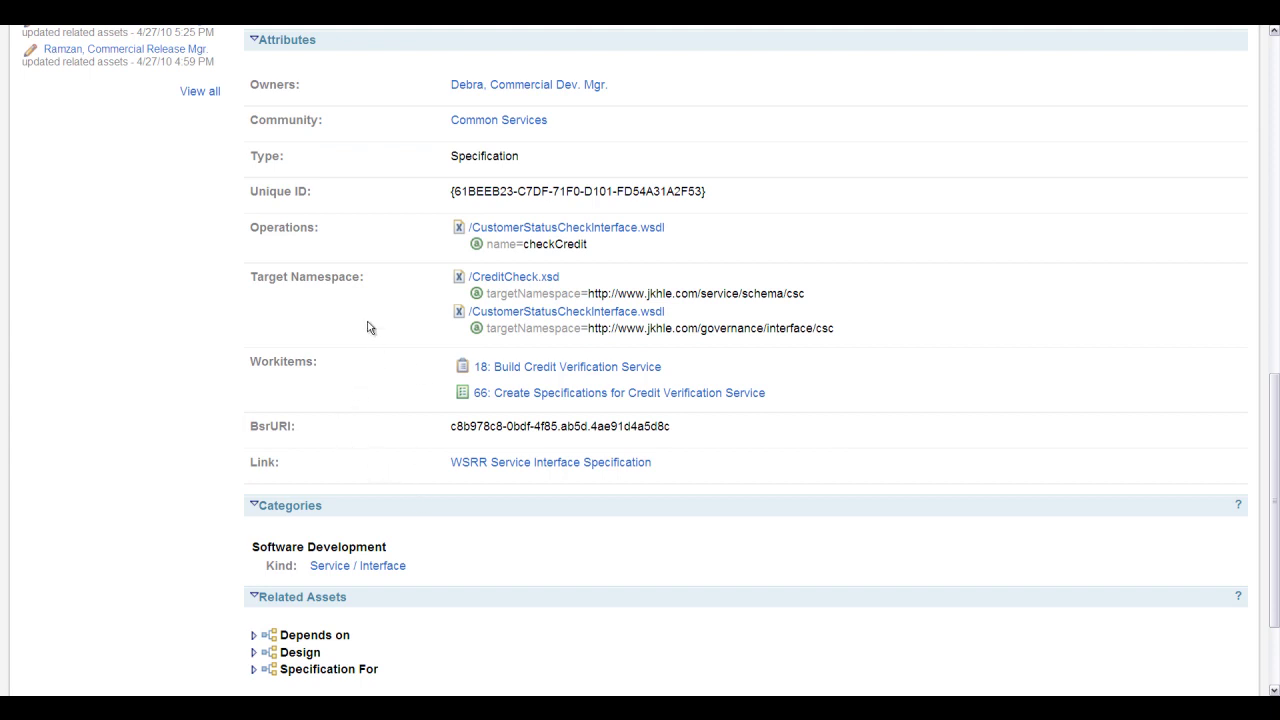
pyautogui.scroll(10, 368, 325)
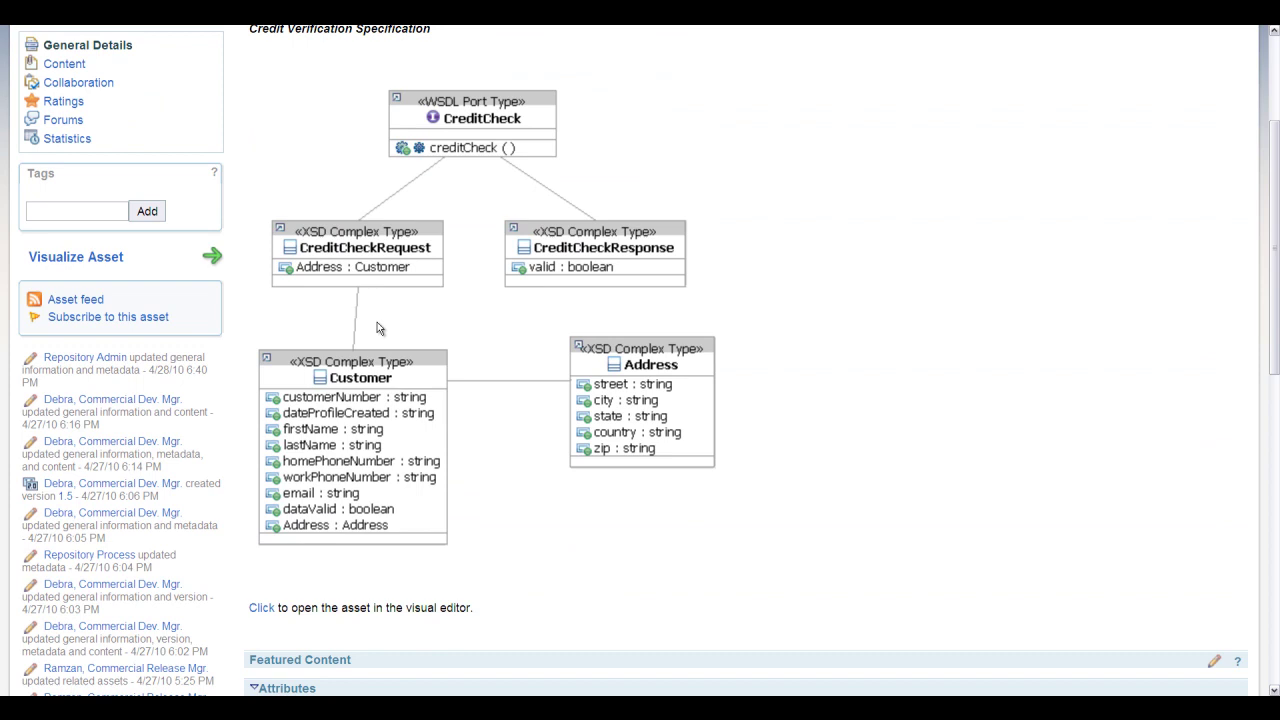
pyautogui.scroll(-8, 440, 350)
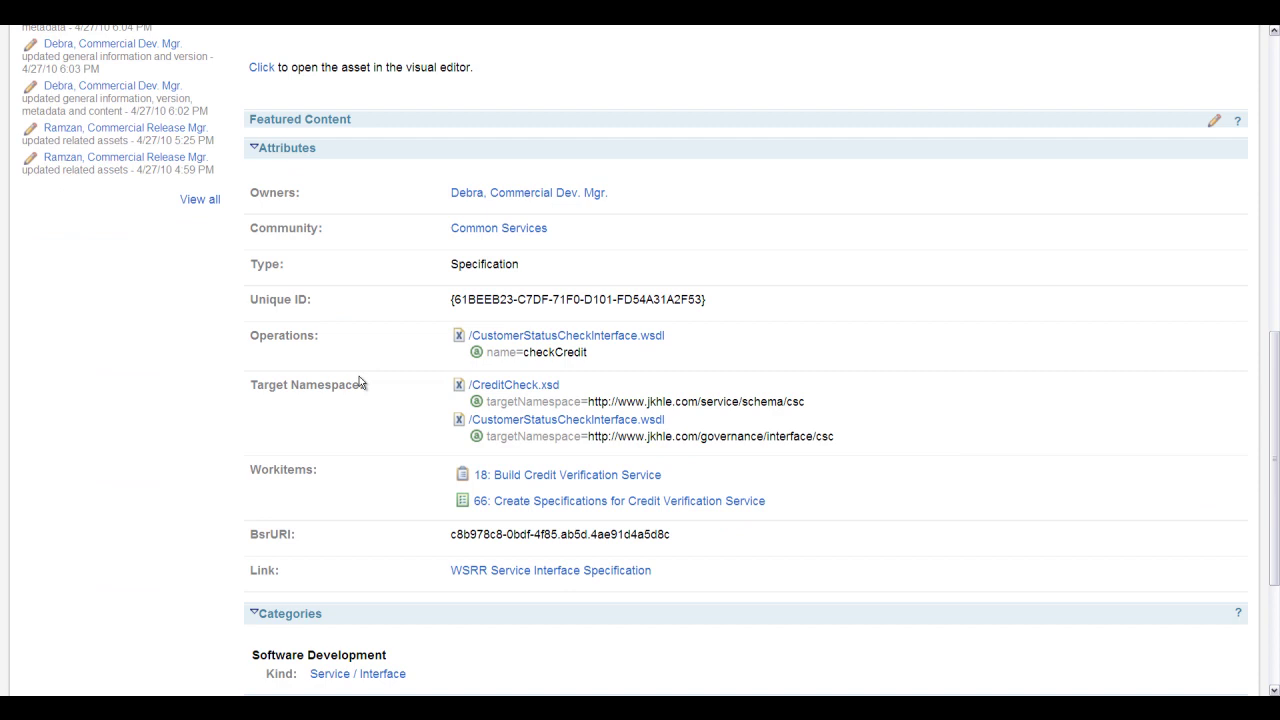
pyautogui.scroll(-2, 378, 412)
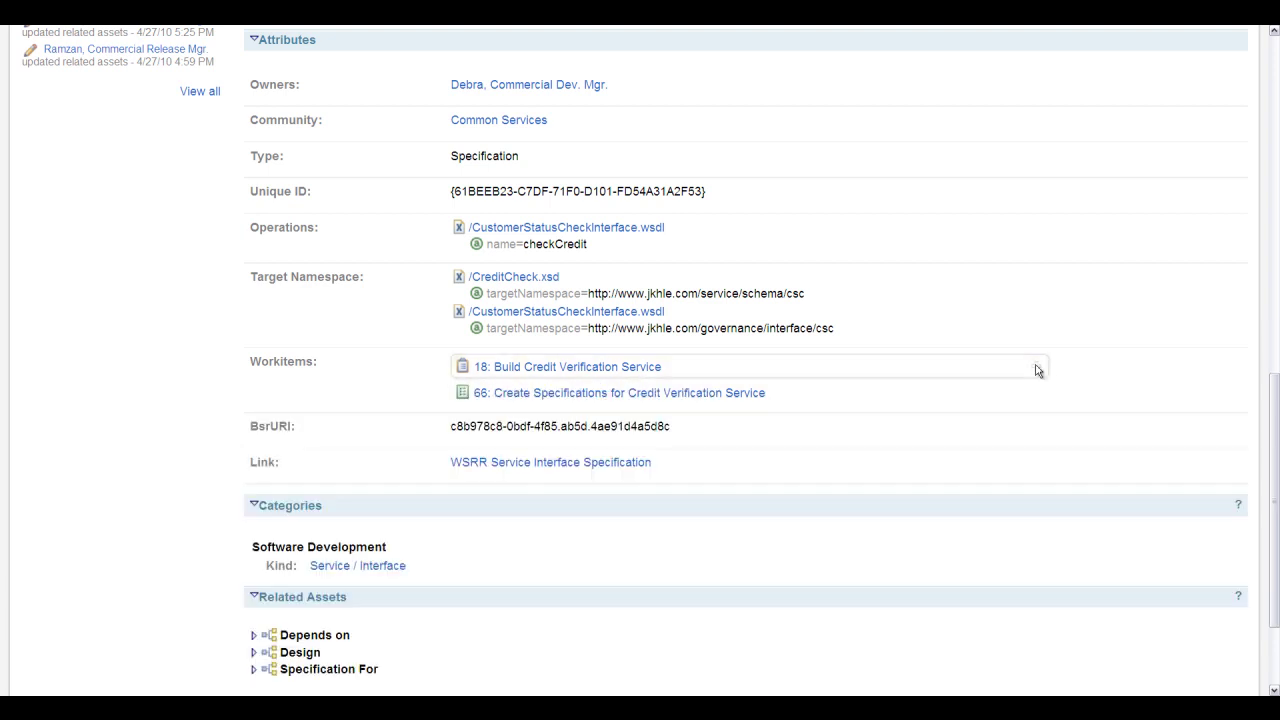
pyautogui.scroll(-2, 348, 424)
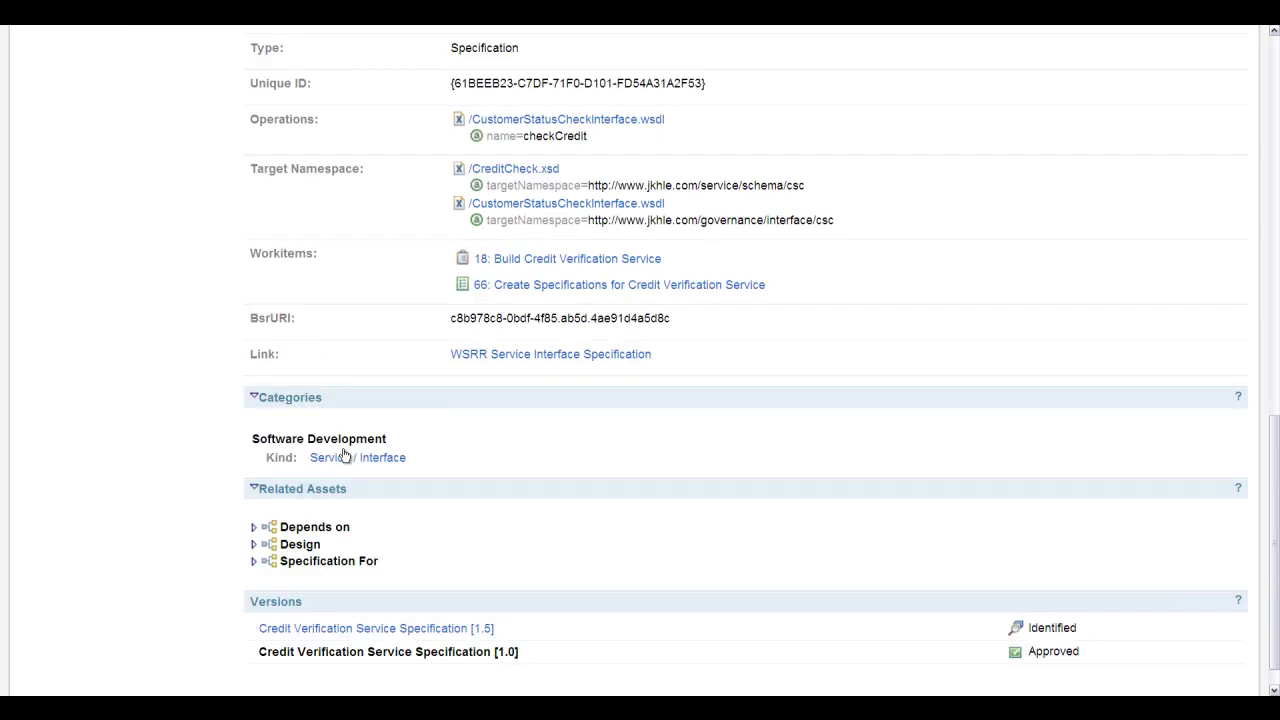
pyautogui.scroll(15, 423, 368)
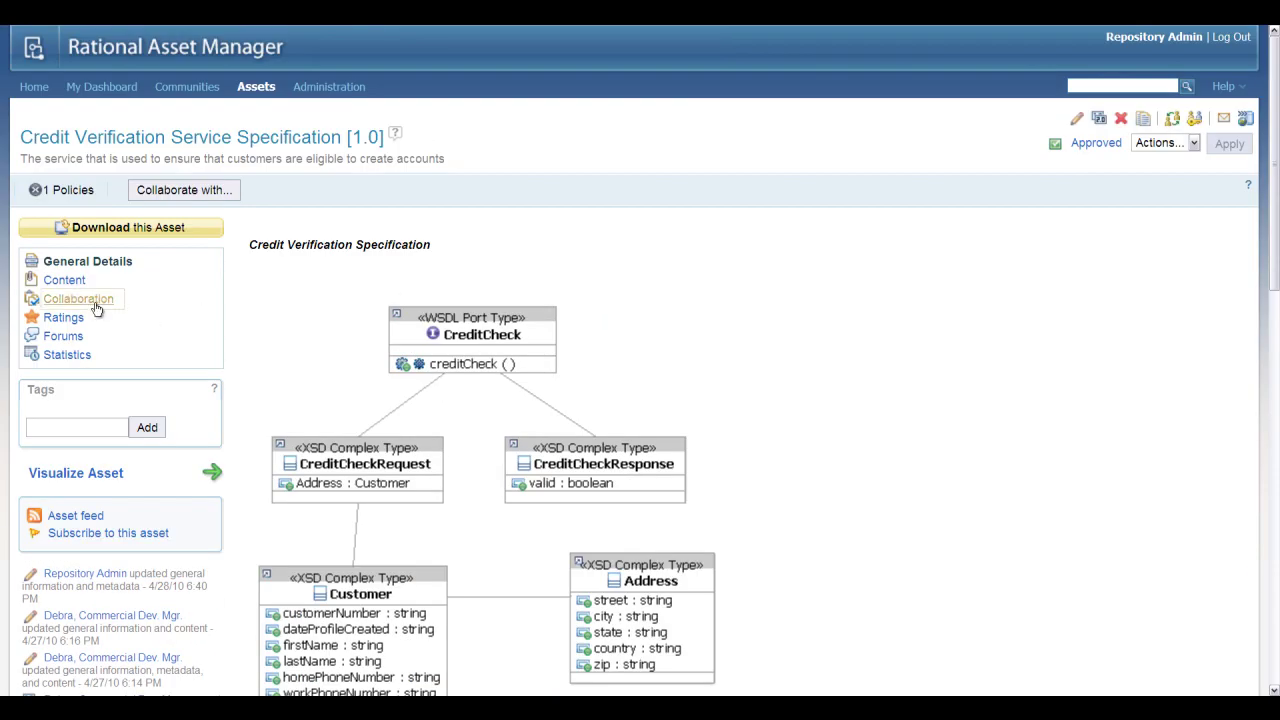
# Show the specification's Collaboration view and load its complete policy, approval and state-change history
pyautogui.click(96, 306)
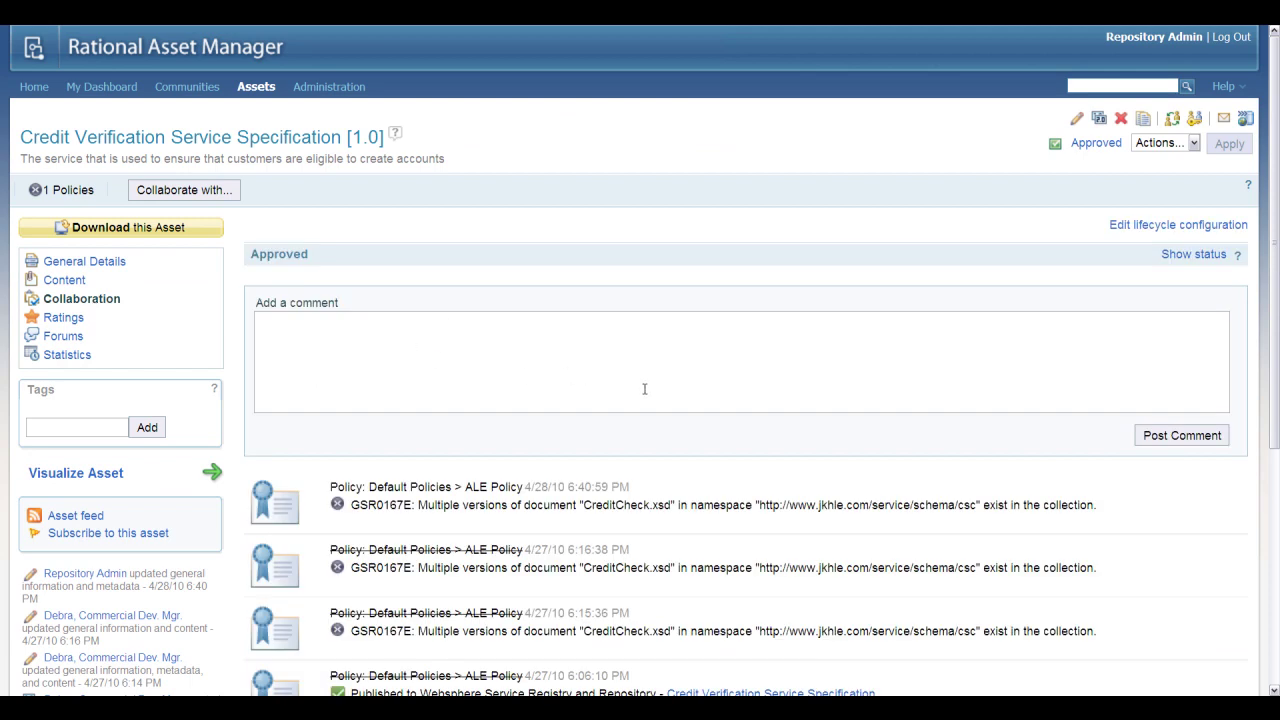
pyautogui.scroll(-4, 648, 389)
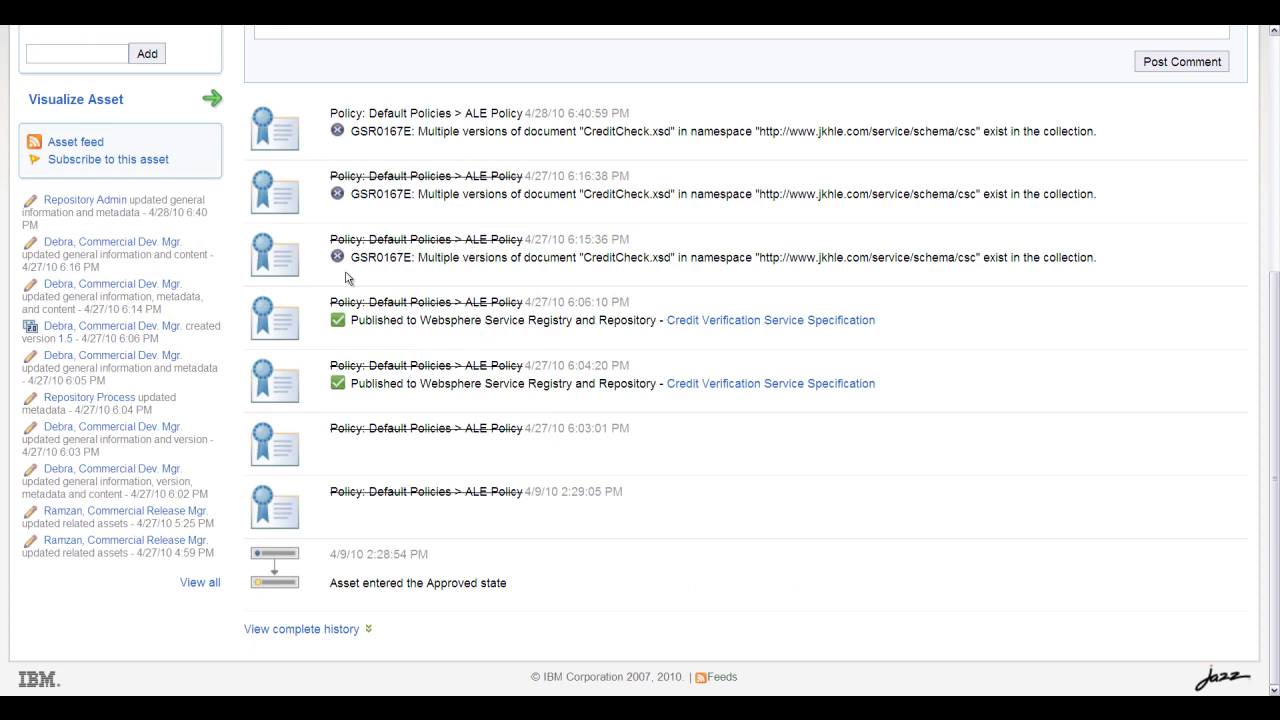
pyautogui.click(314, 630)
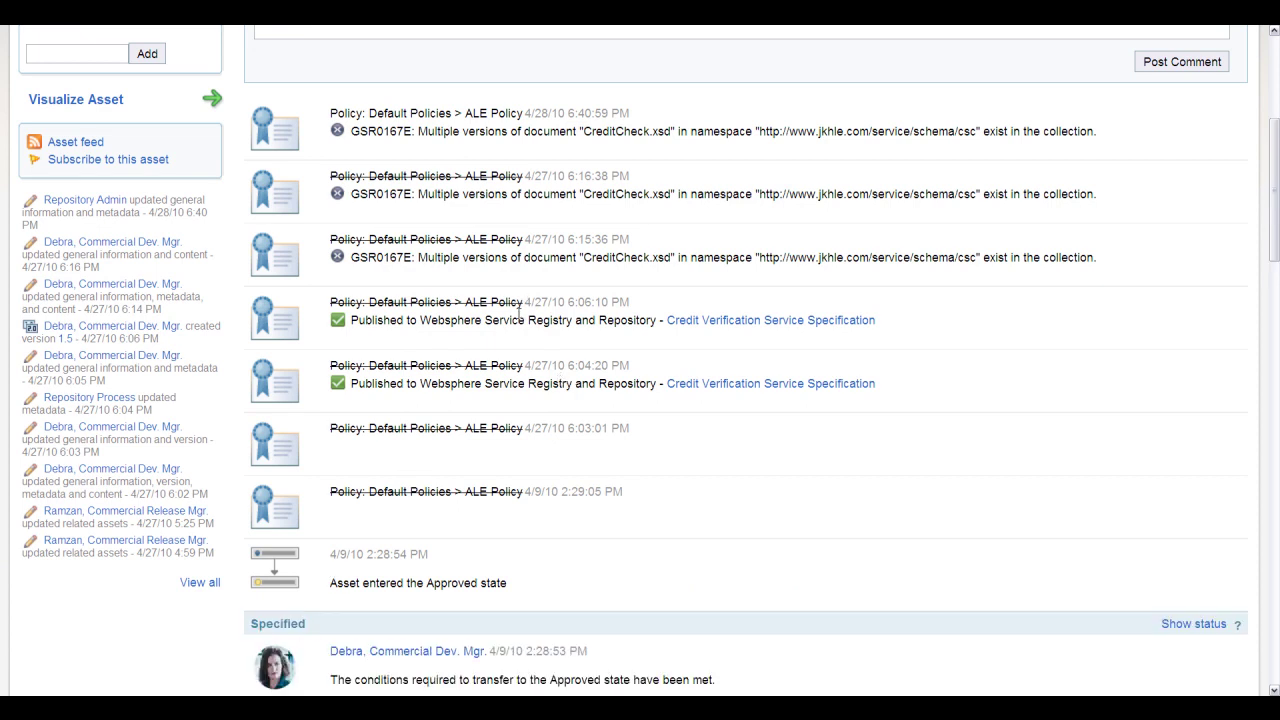
pyautogui.scroll(-5, 525, 306)
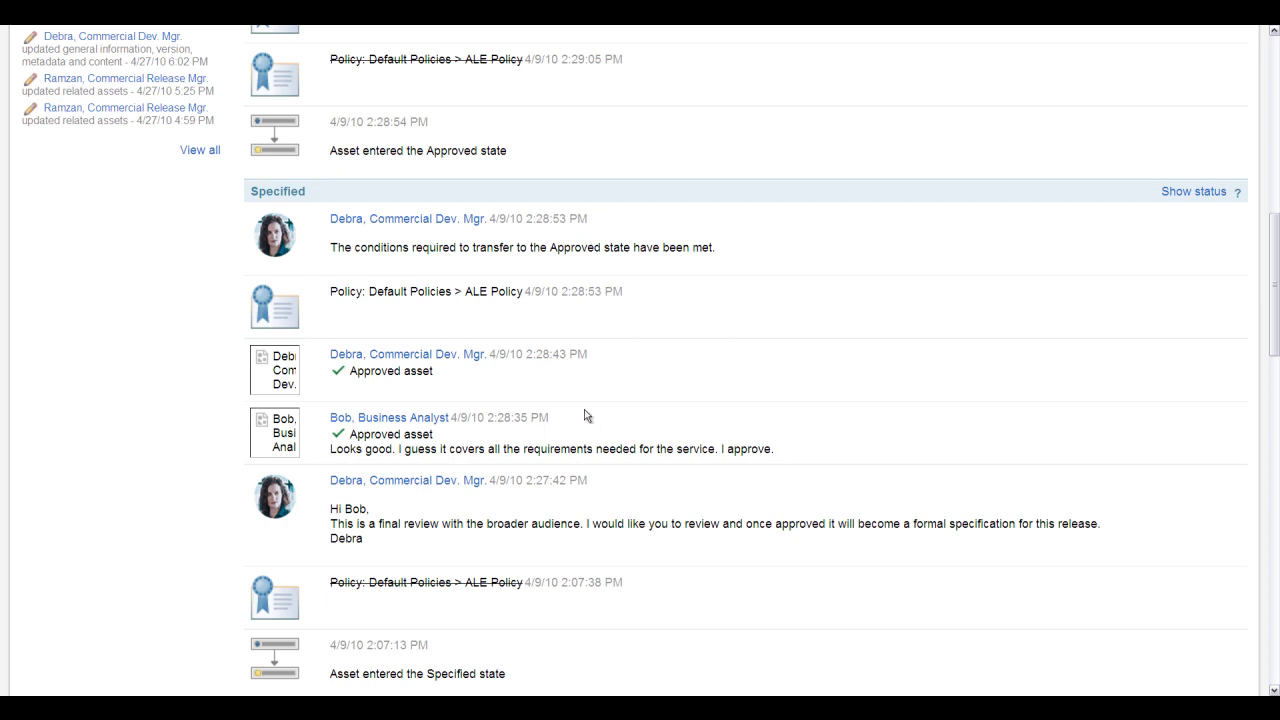
pyautogui.scroll(7, 768, 357)
pyautogui.scroll(-1, 751, 355)
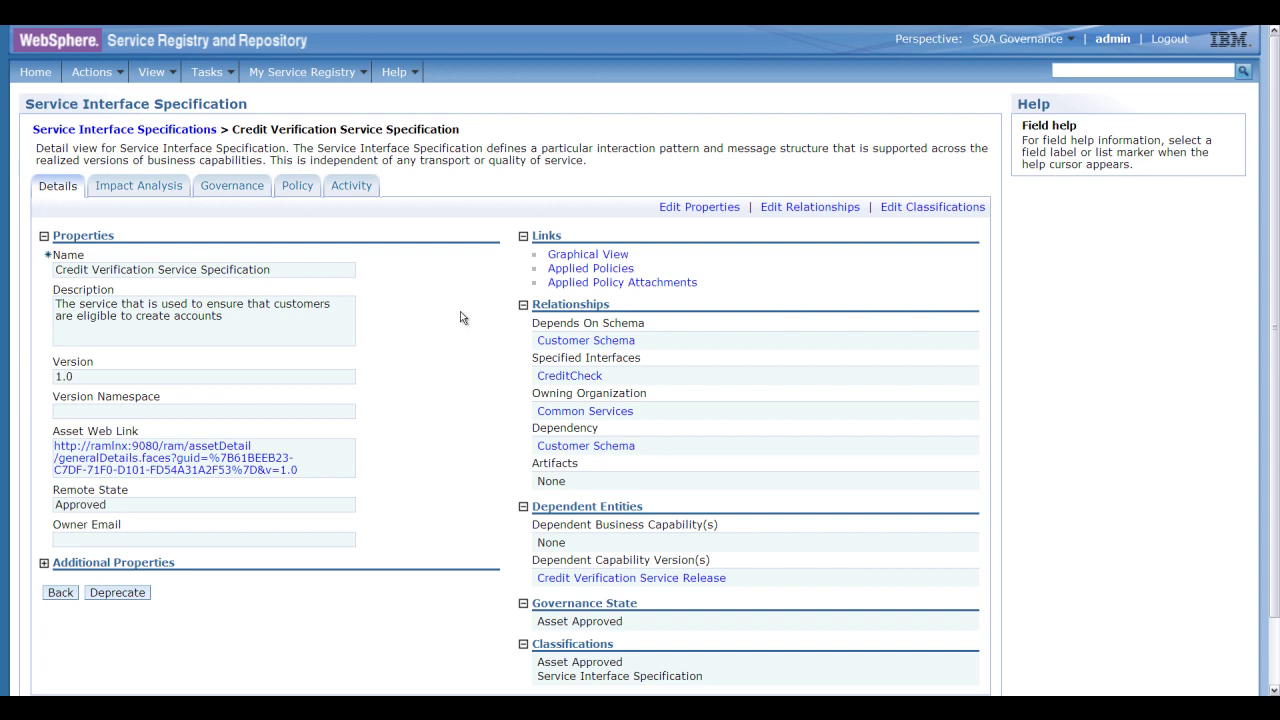
# Open the specification's Governance details and point out its Asset Approved governance state
pyautogui.scroll(-2, 430, 325)
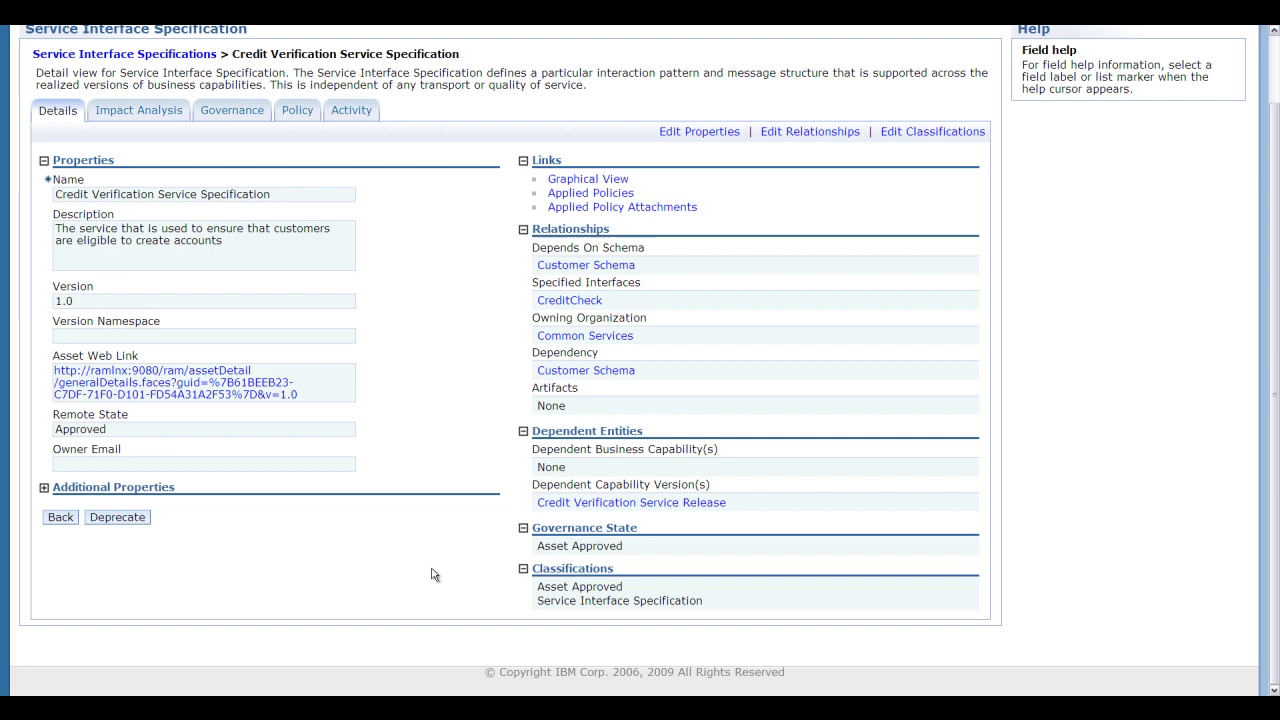
pyautogui.scroll(1, 382, 388)
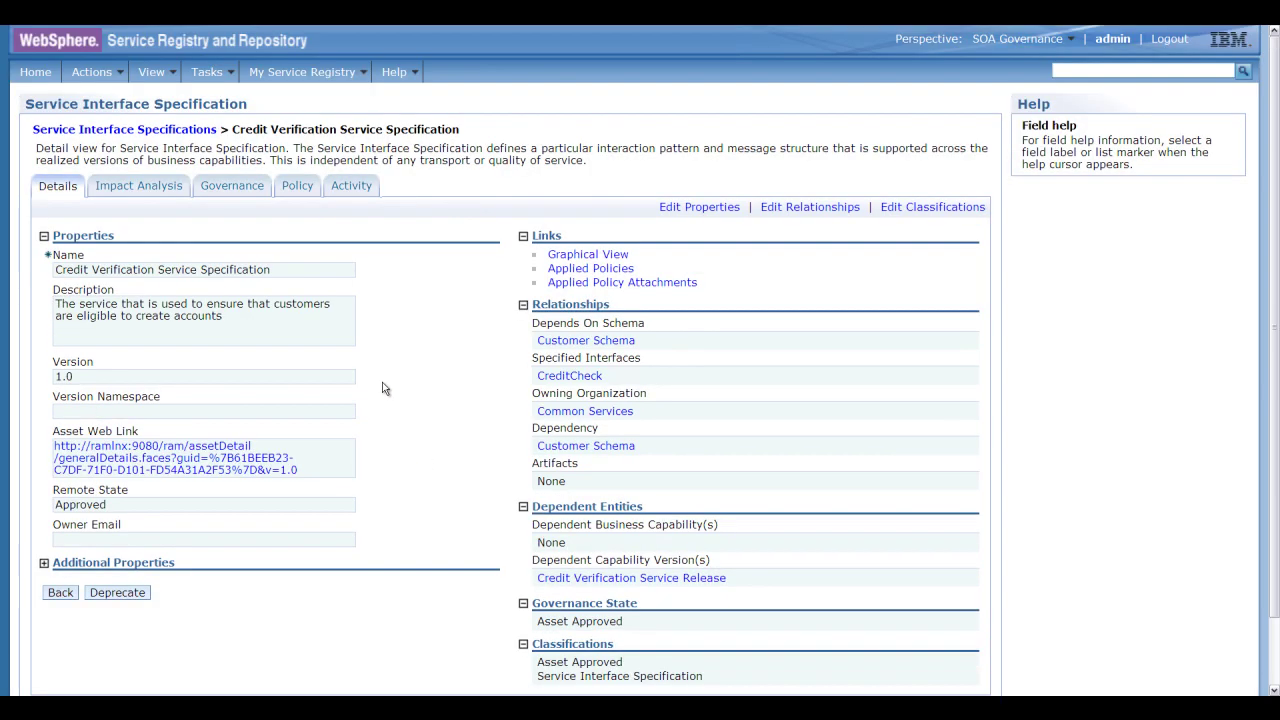
pyautogui.click(232, 189)
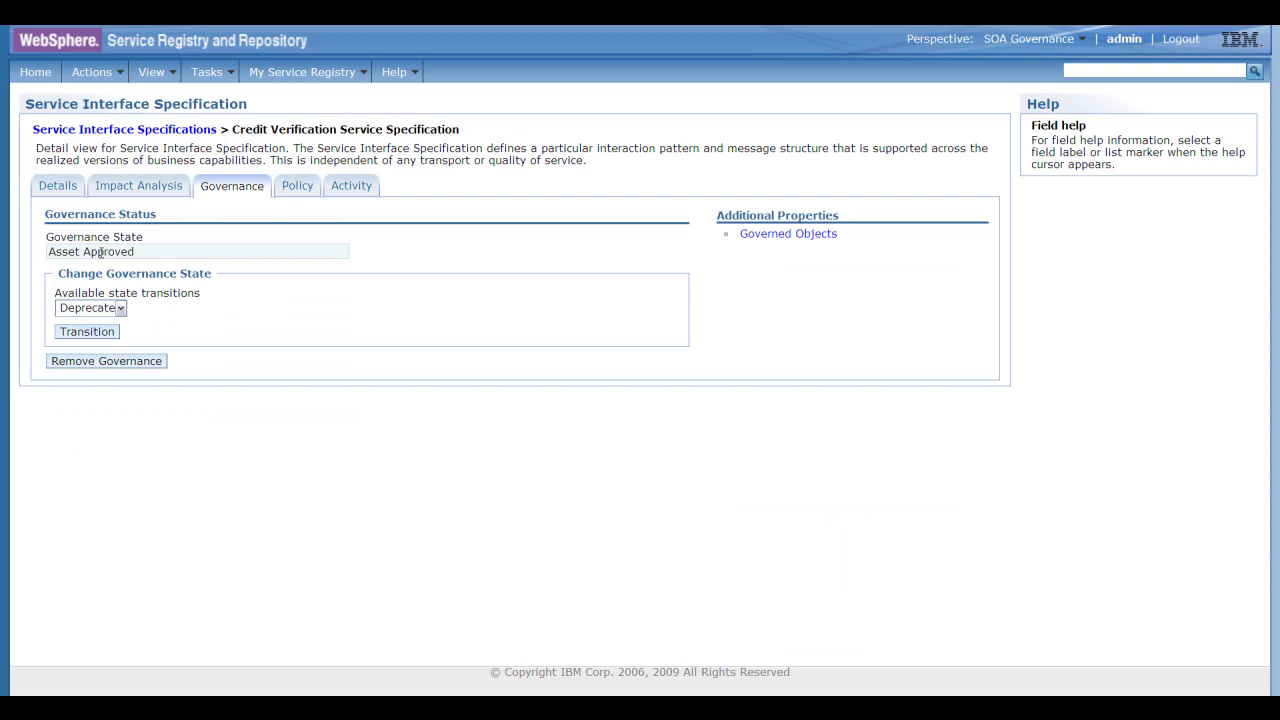
pyautogui.moveTo(137, 251); pyautogui.dragTo(39, 246)
pyautogui.click(109, 251)
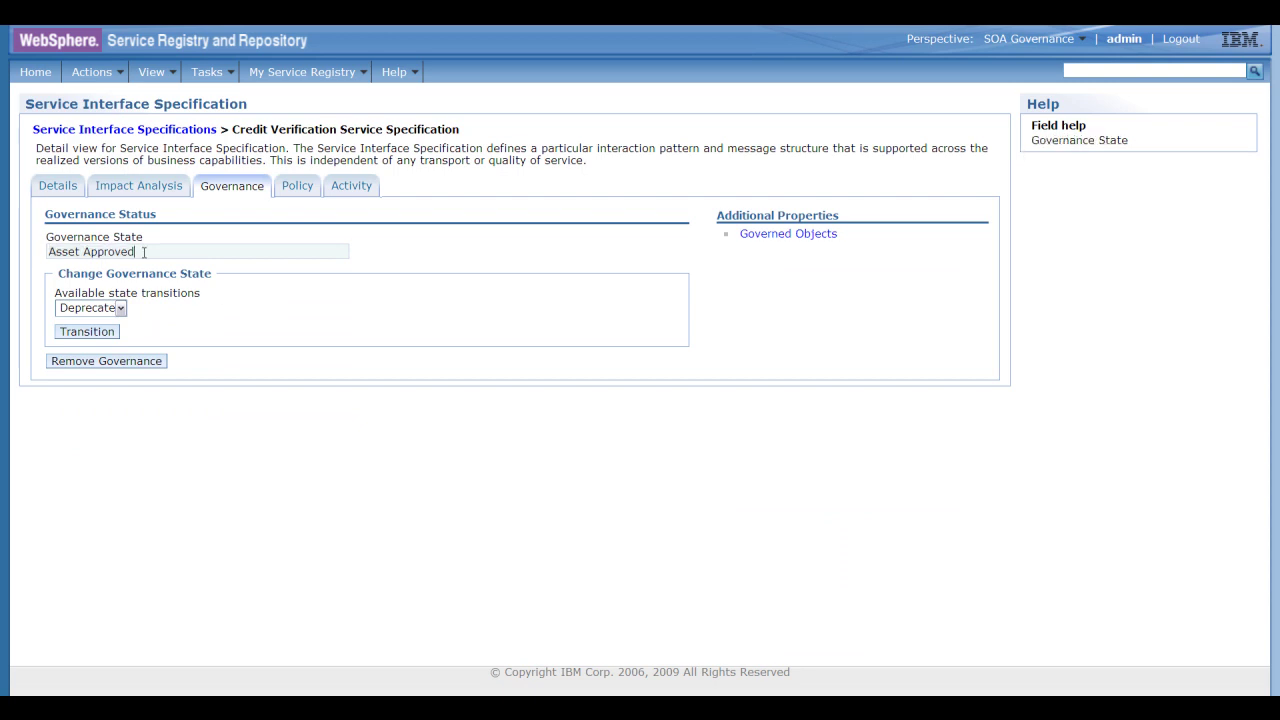
# Show Deprecate as the available state transition without applying it
pyautogui.click(121, 307)
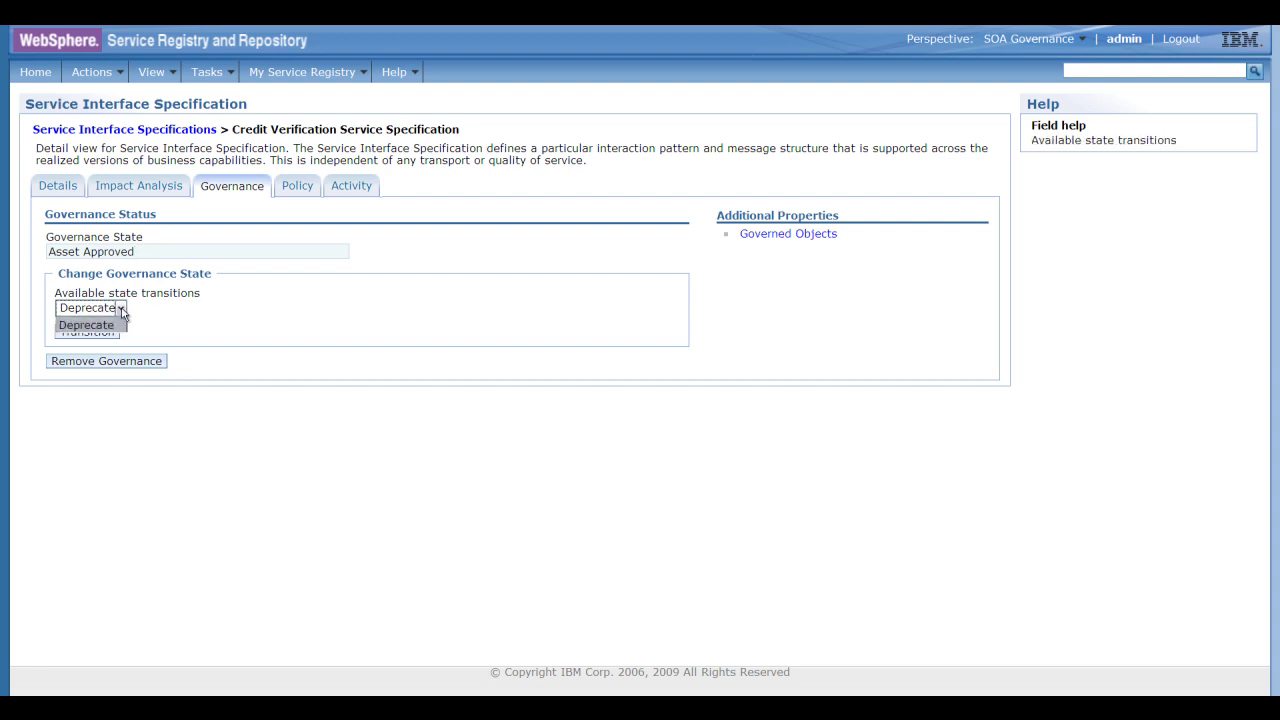
pyautogui.click(121, 309)
pyautogui.click(121, 308)
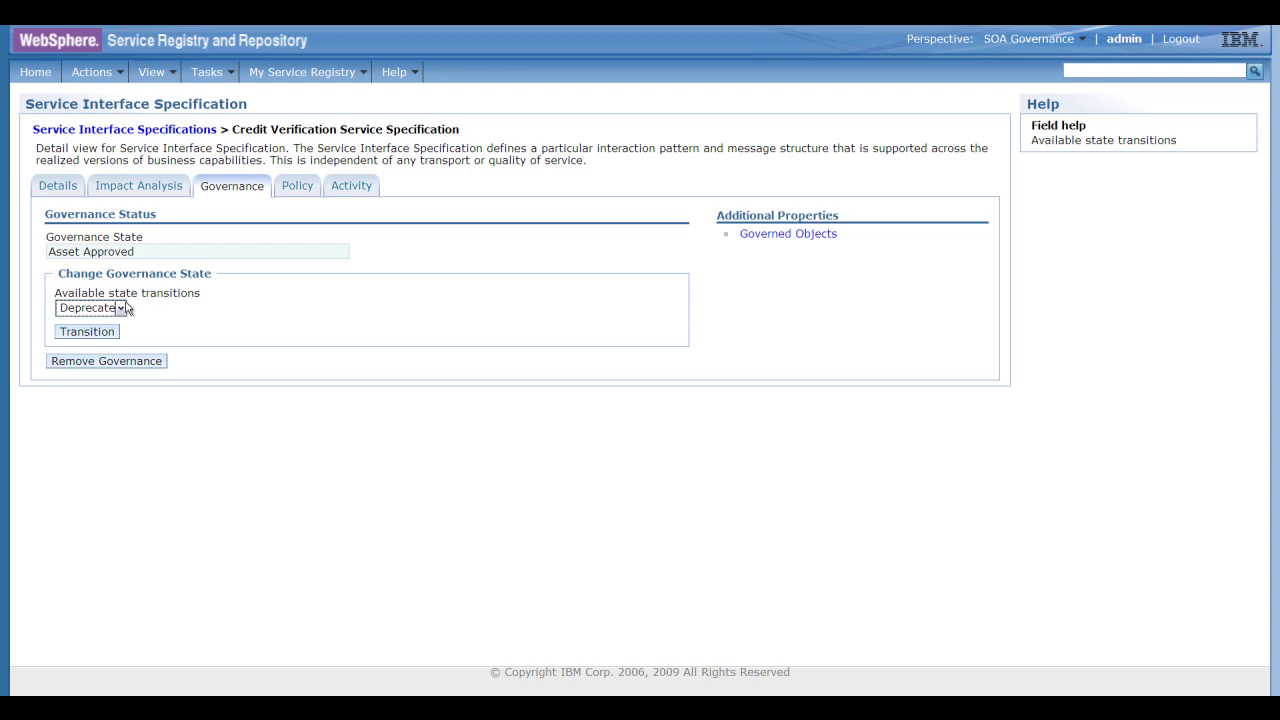
pyautogui.click(165, 310)
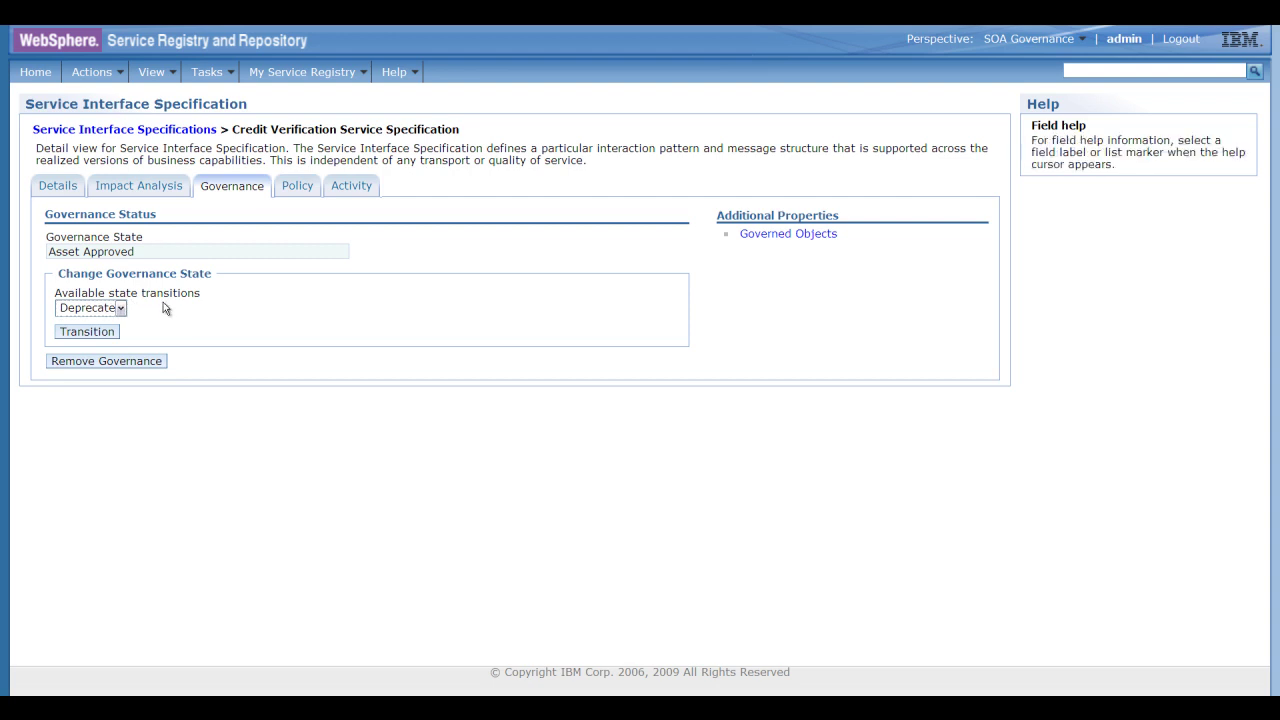